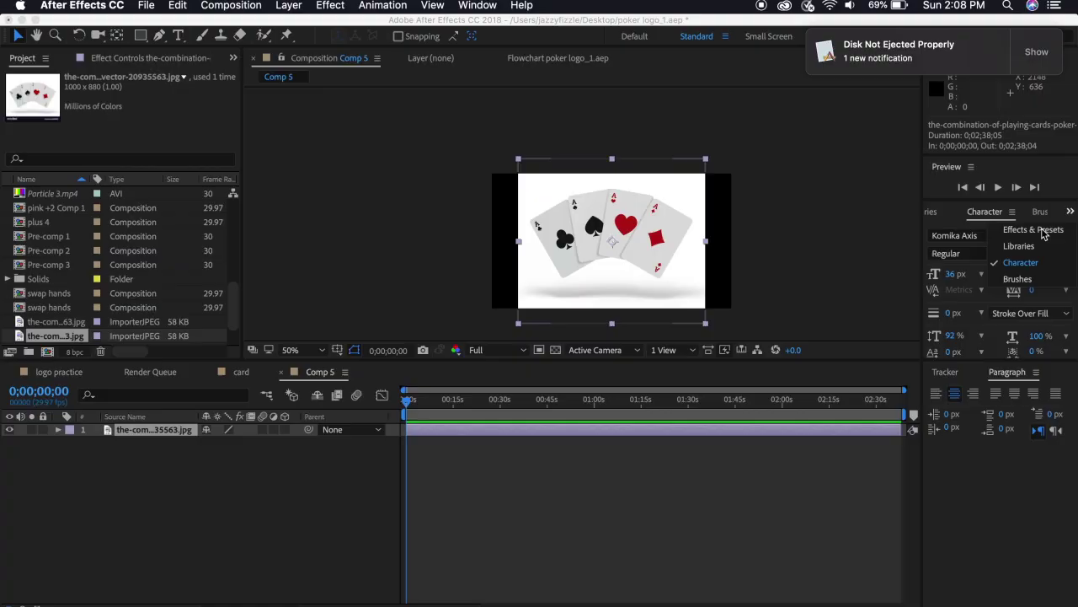
Replace the 'wiggle' Effects & Presets search with 'looks' and apply Magic Bullet Looks to the card layer.
left_click(1043, 231)
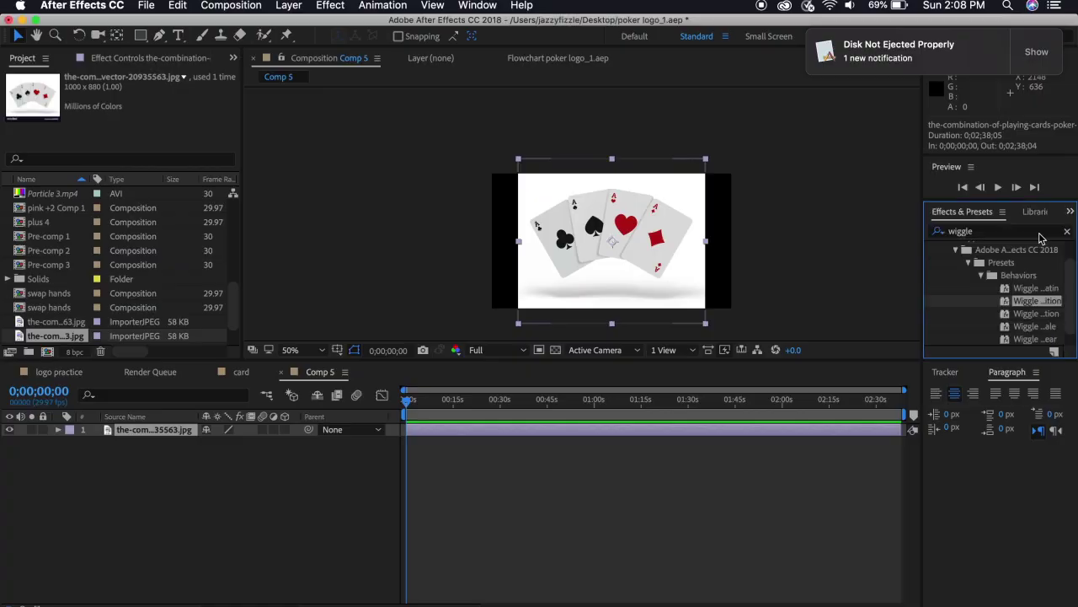
left_click(1067, 232)
left_click(1043, 232)
type("looks")
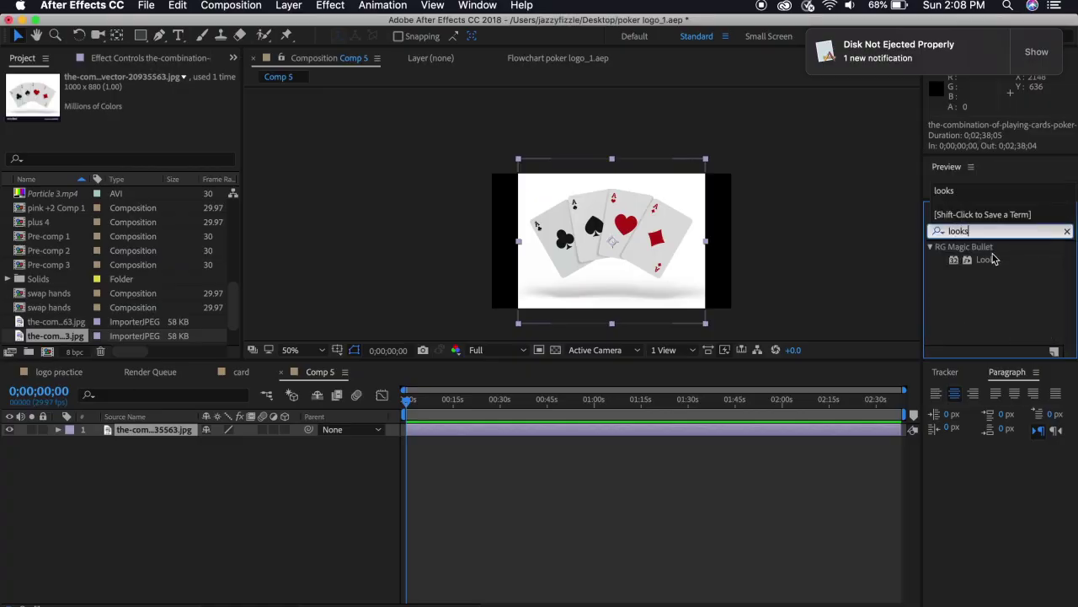
double_click(976, 259)
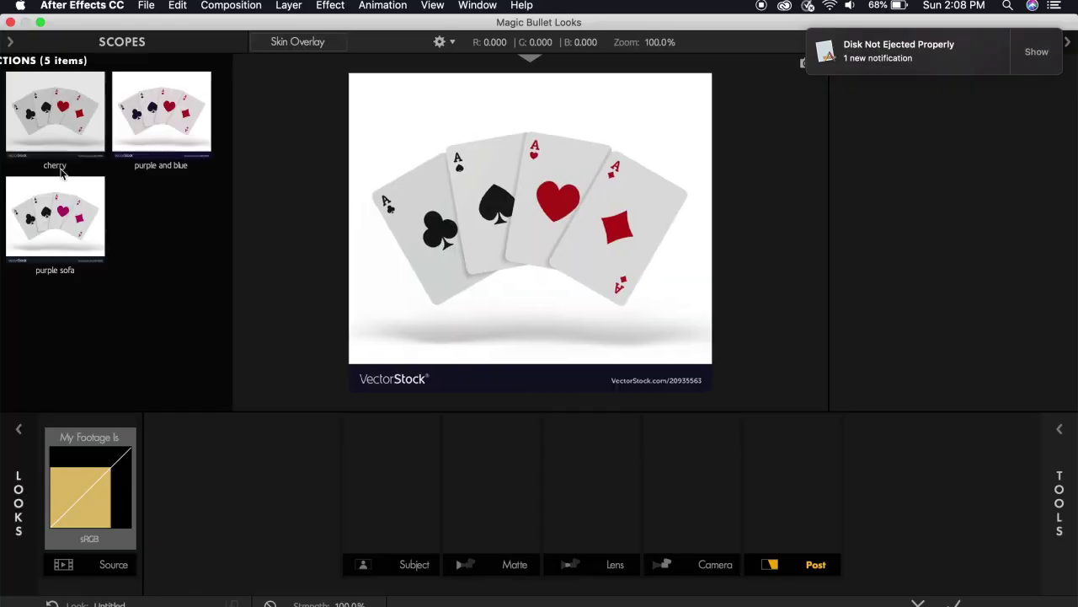
Preview the winter berry look, then apply the purple and blue look and close the Looks editor.
left_click(173, 126)
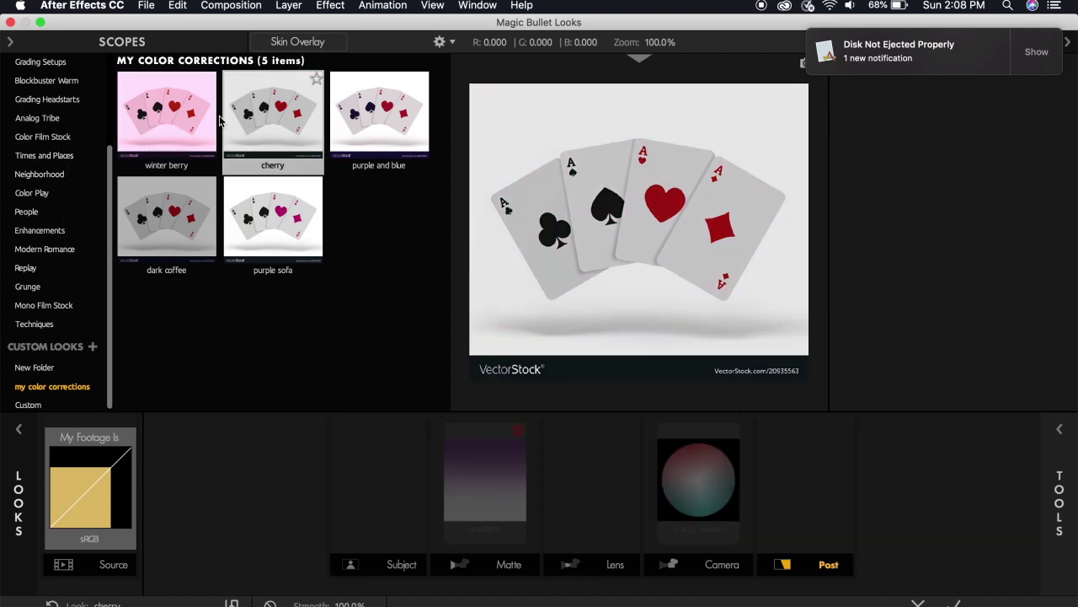
left_click(380, 144)
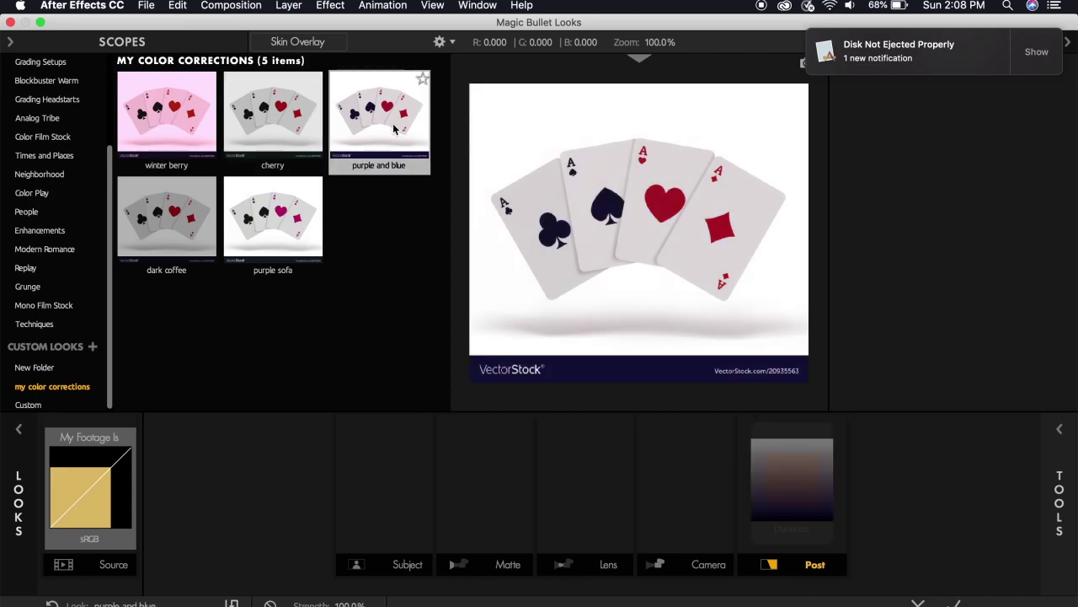
key("Return")
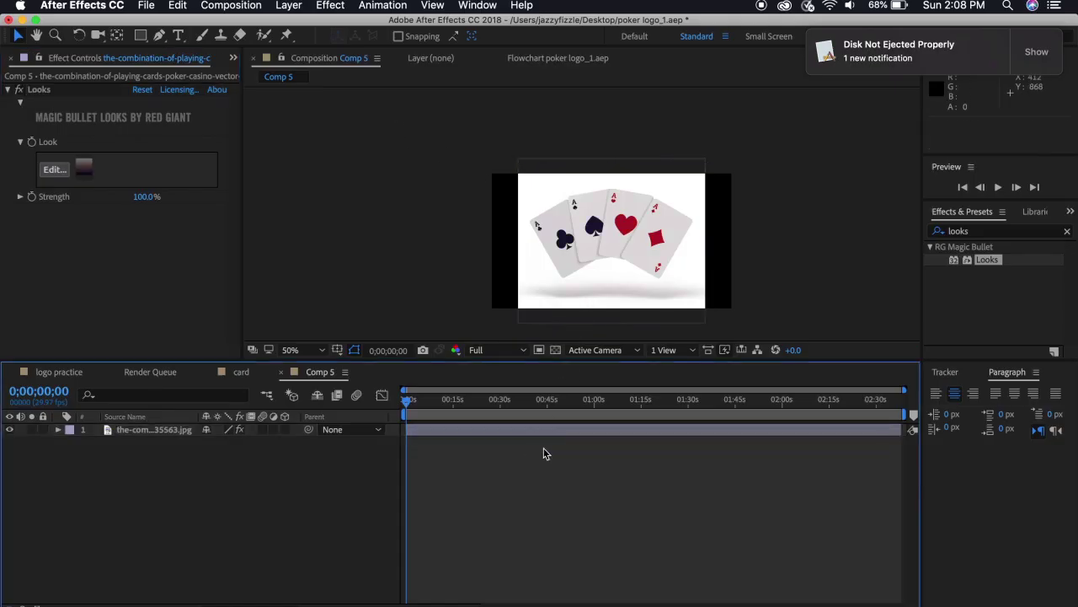
Zoom the viewer to 200% and pan across the cards, then return to 100%.
key("period")
key("period")
key("period")
key("h")
left_click_drag(726, 269, 621, 231)
key("comma")
key("comma")
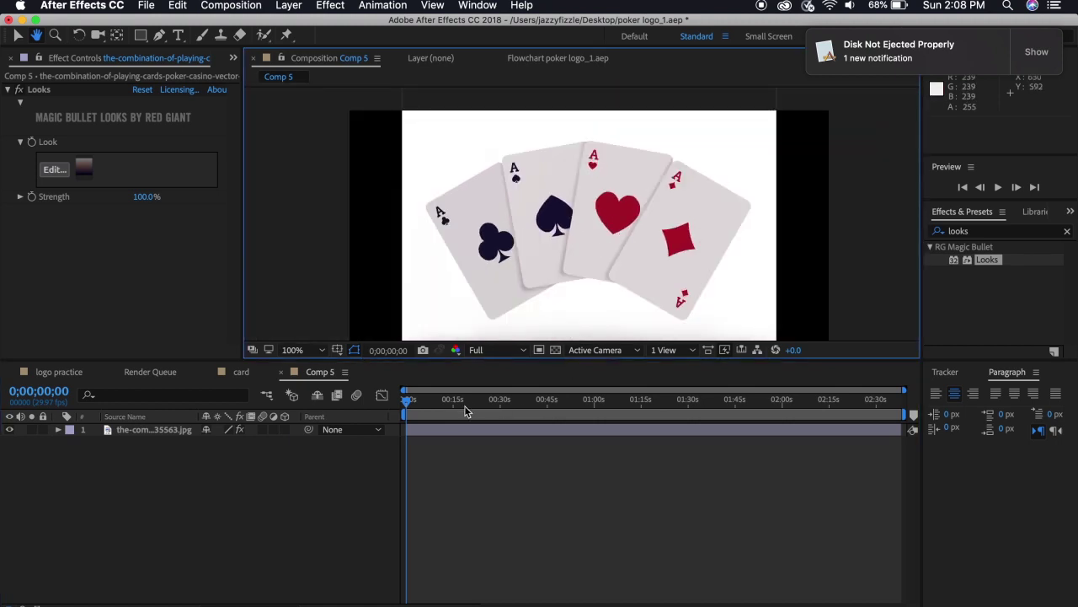
key("v")
Copy the card image layer and paste it so Comp 5 holds four copies.
left_click(439, 441)
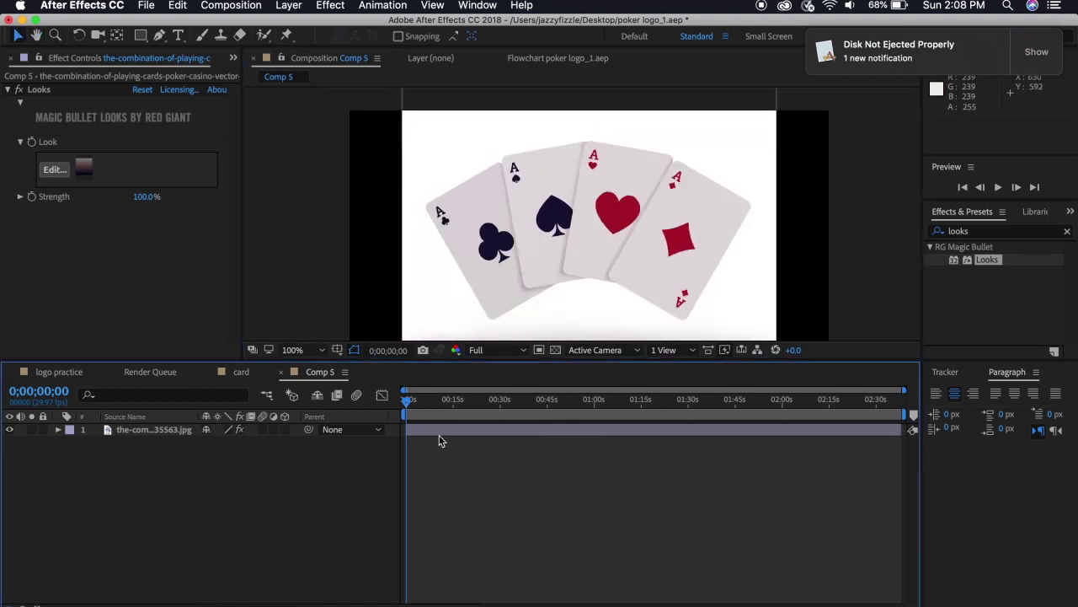
left_click(439, 435)
key("ctrl+c")
key("ctrl+v")
key("ctrl+v")
key("ctrl+v")
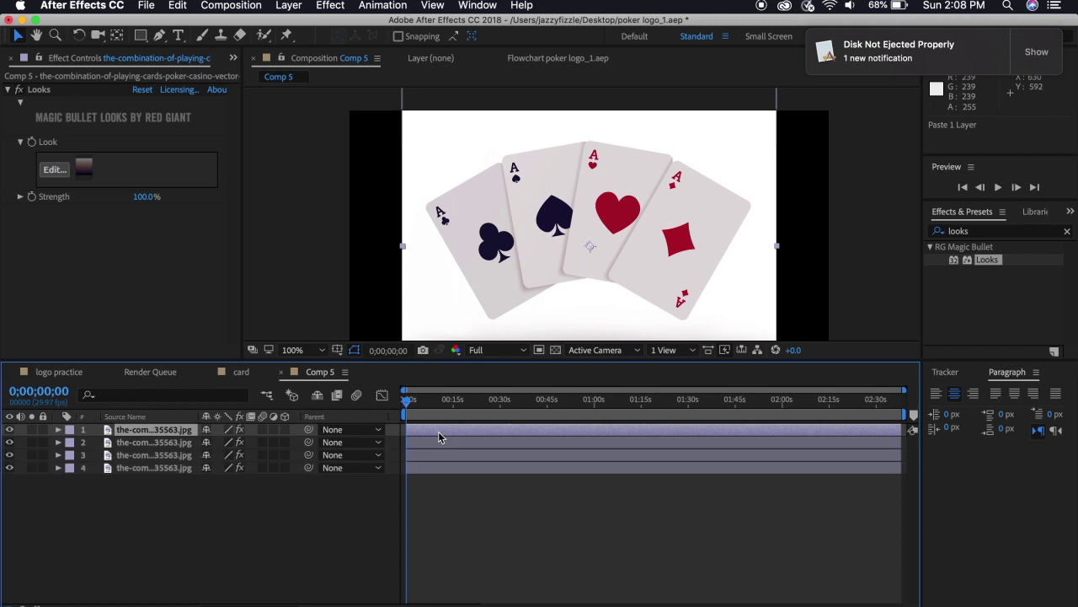
Zoom to 200% with the Pen tool active, framing the ace of diamonds.
key("period")
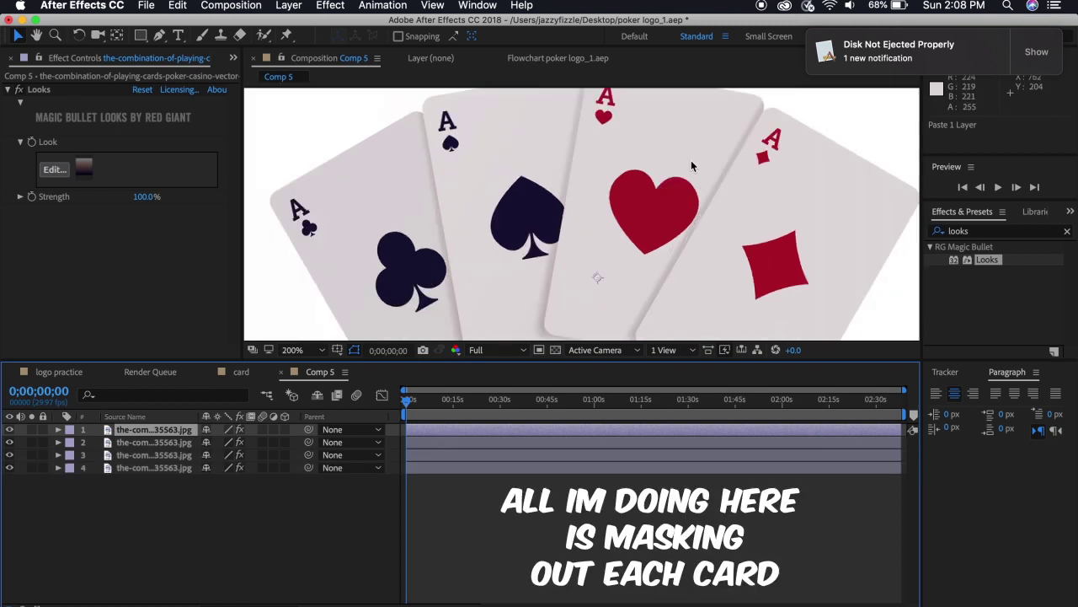
key("g")
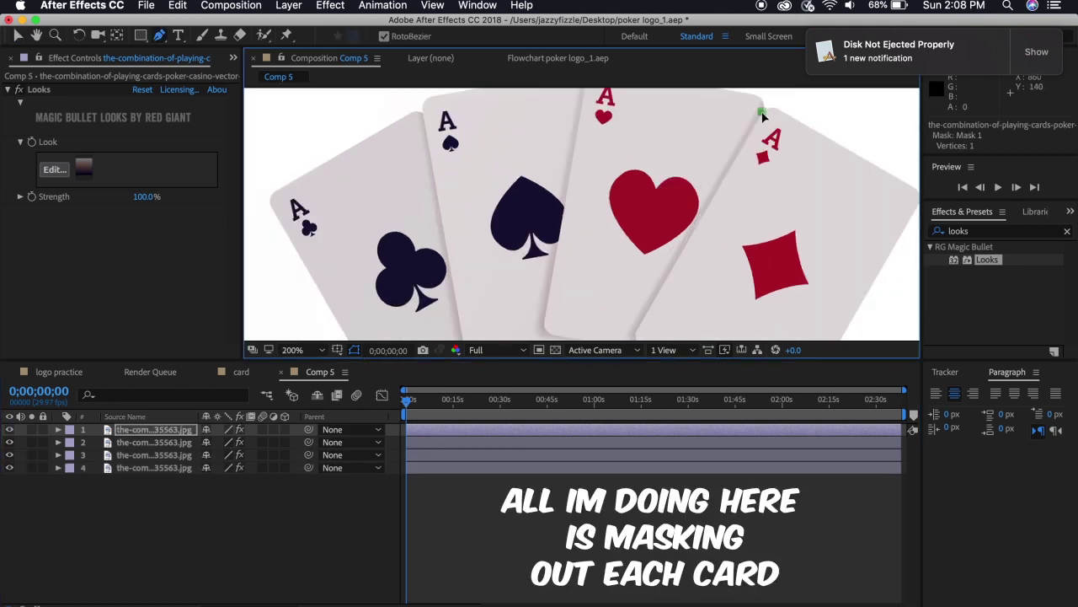
left_click_drag(635, 329, 660, 241)
Start the diamond-card mask, placing points from its edge down to the bottom corner.
left_click(664, 239)
left_click(663, 231)
left_click(659, 245)
left_click(668, 253)
left_click(799, 329)
left_click(821, 323)
scroll(821, 320, "down", 1)
left_click(811, 330)
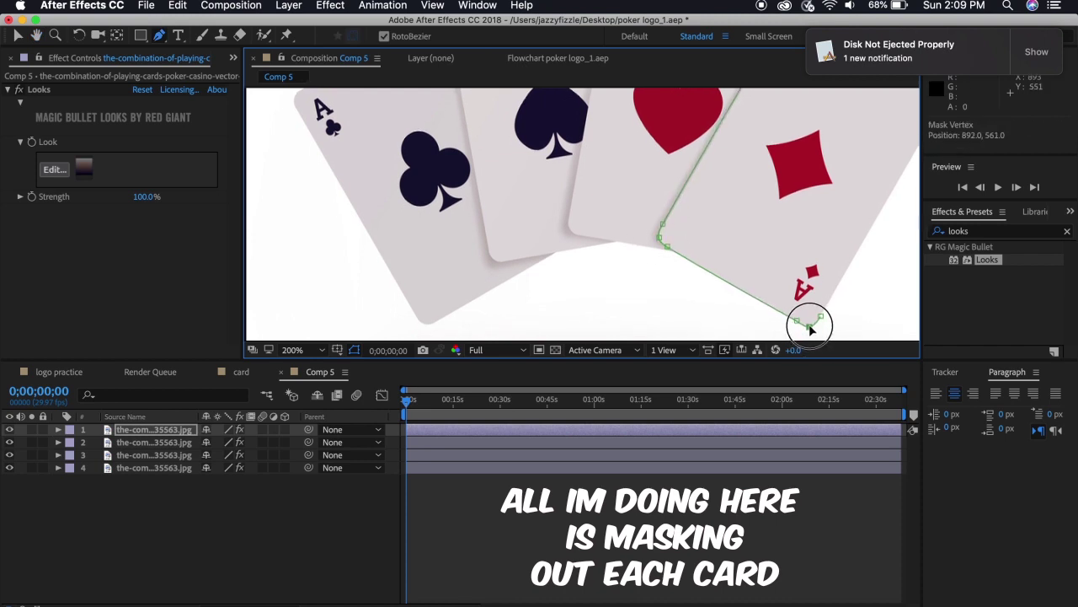
scroll(830, 281, "up", 5)
scroll(830, 282, "right", 5)
Add mask points around the right and top corners at 400%, fitting the top corner point.
left_click(788, 256)
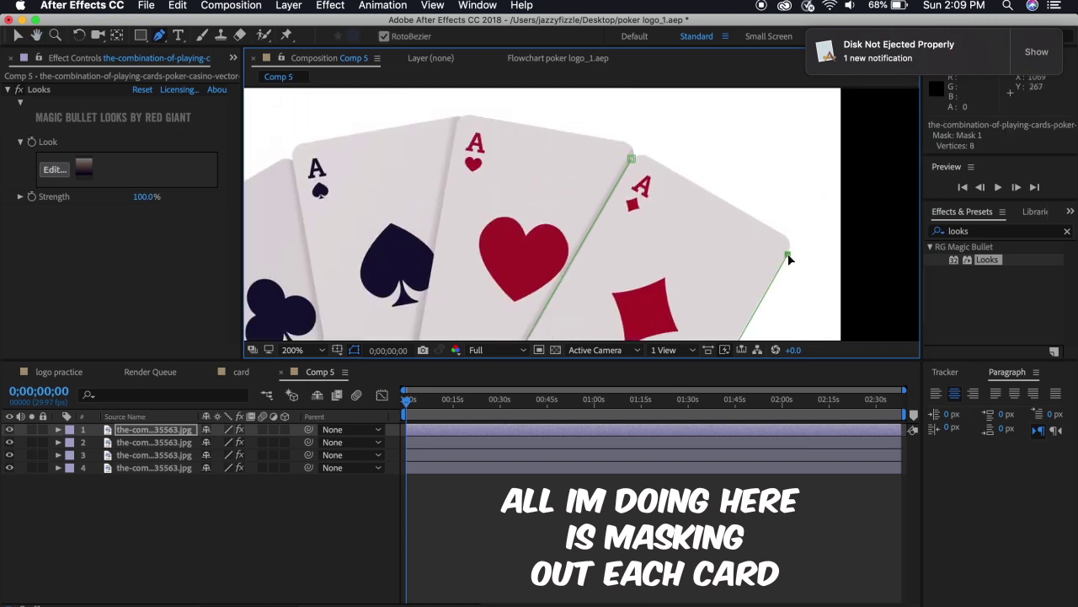
left_click(788, 246)
left_click(790, 241)
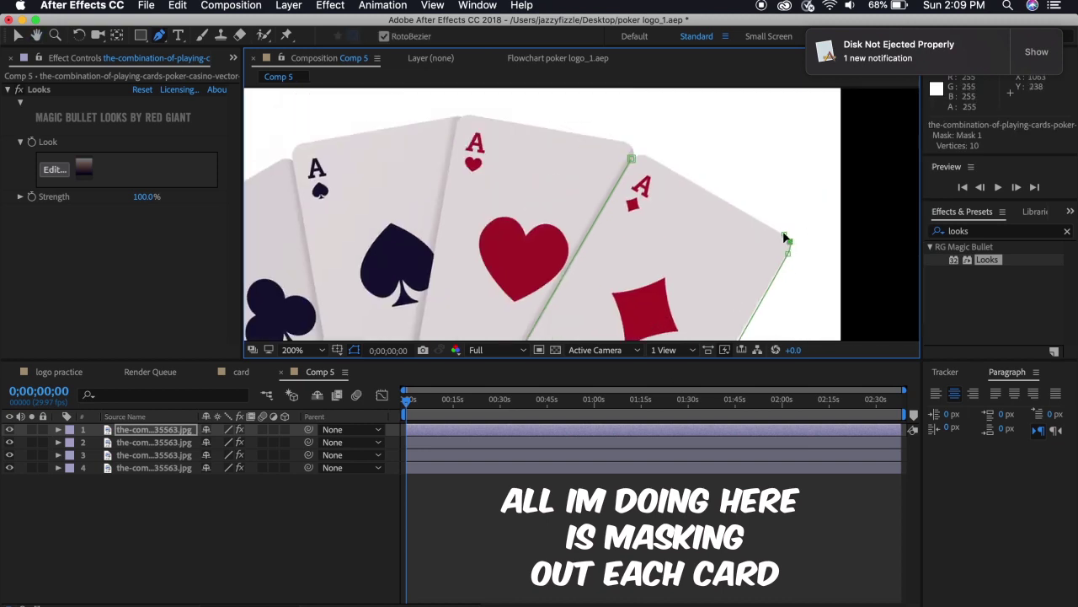
left_click(647, 156)
left_click(701, 185)
key("space")
key("period")
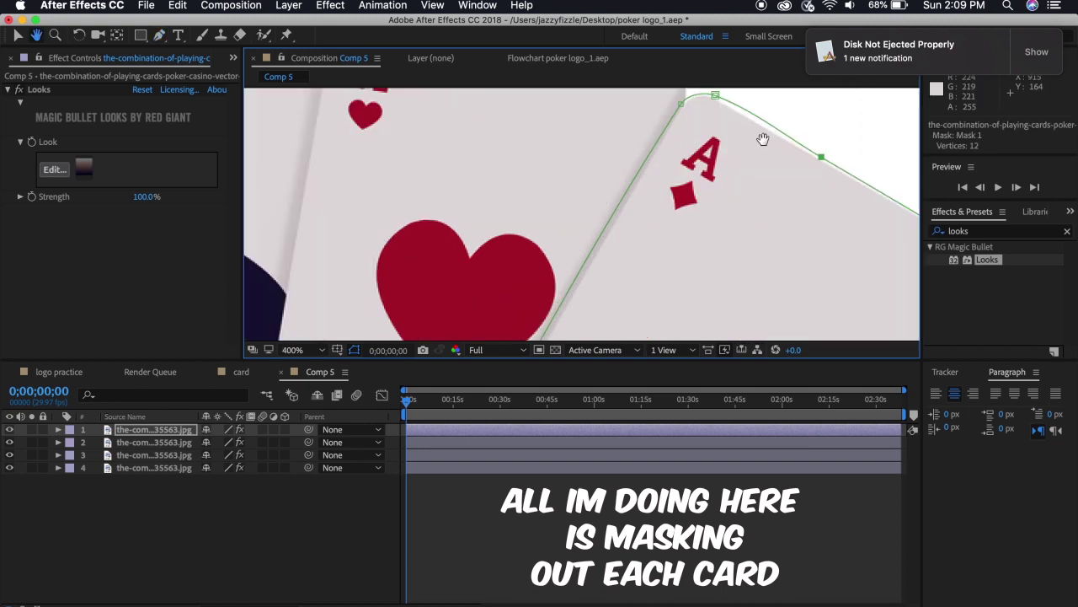
left_click(746, 115)
key("super+z")
left_click(755, 126)
left_click_drag(715, 96, 711, 102)
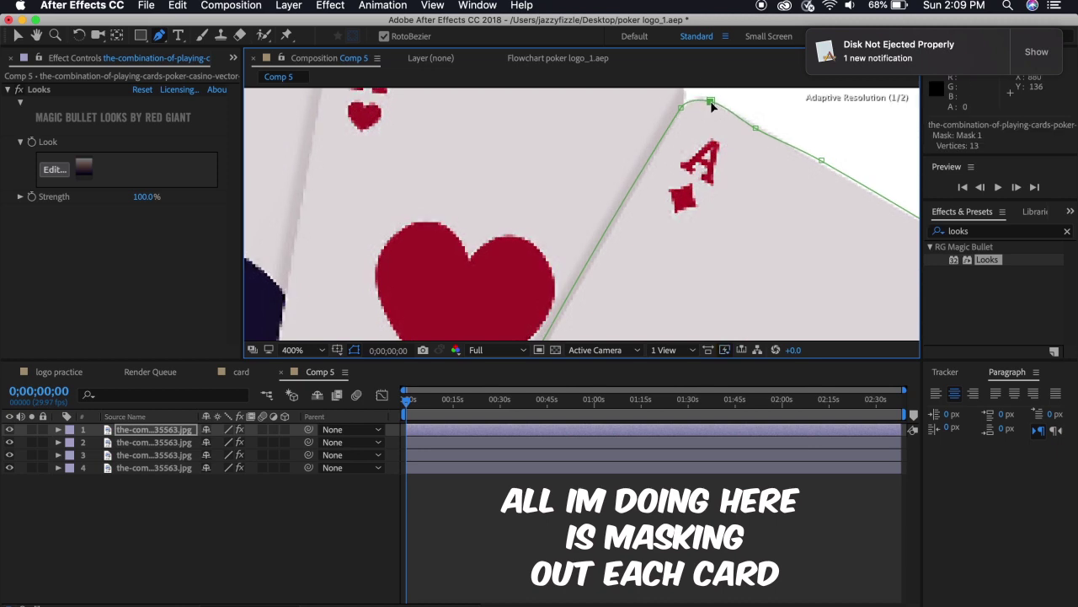
Continue the mask with points along the diamond card's edges and top edge.
key("comma")
left_click(564, 268)
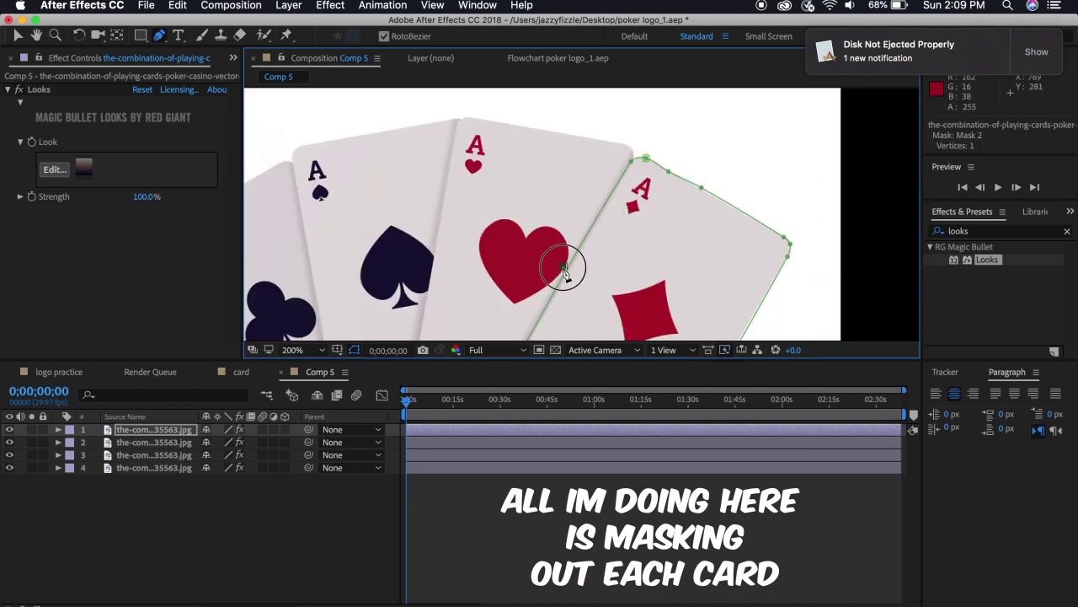
left_click(569, 268)
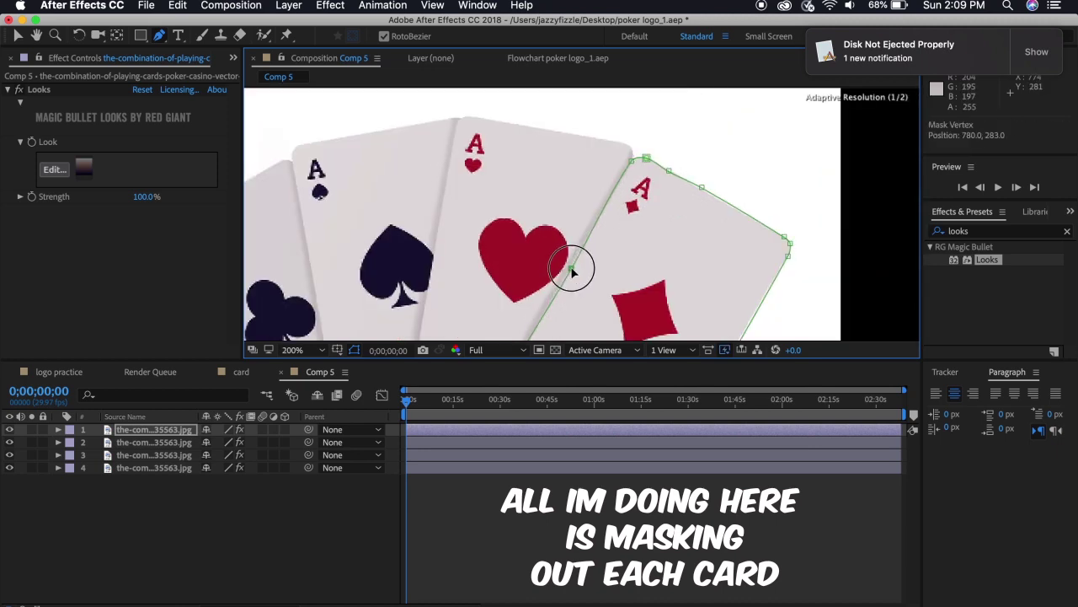
left_click(731, 204)
key("period")
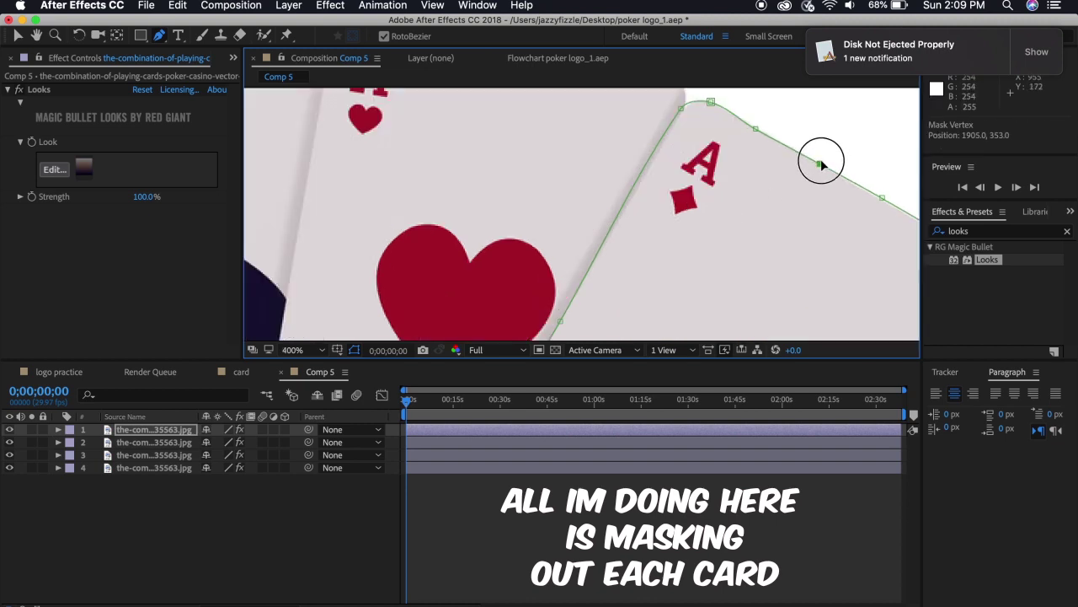
left_click_drag(820, 161, 667, 154)
left_click(739, 195)
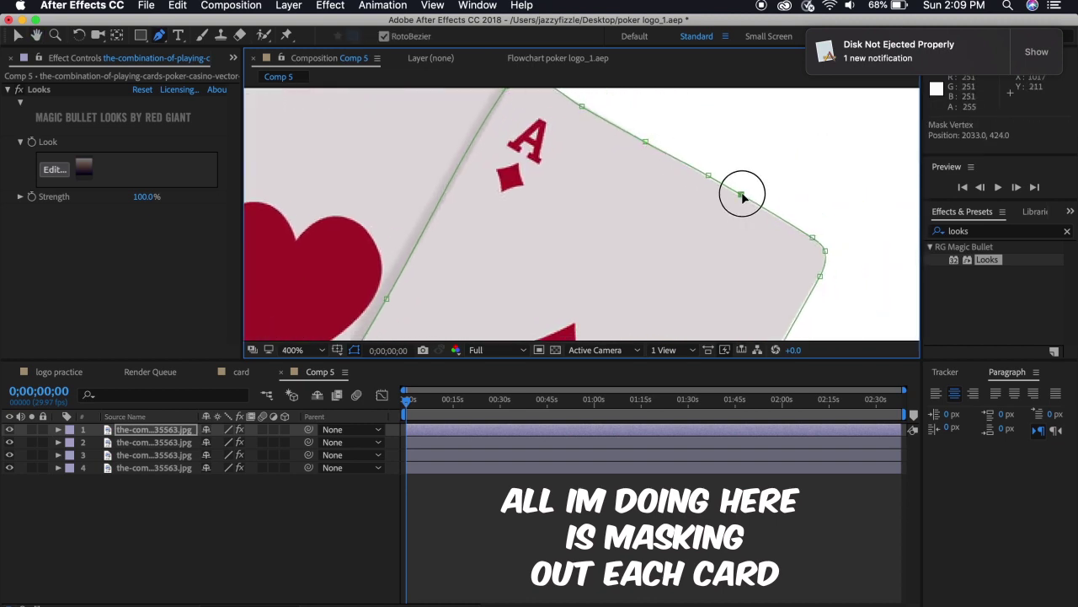
left_click_drag(709, 178, 701, 112)
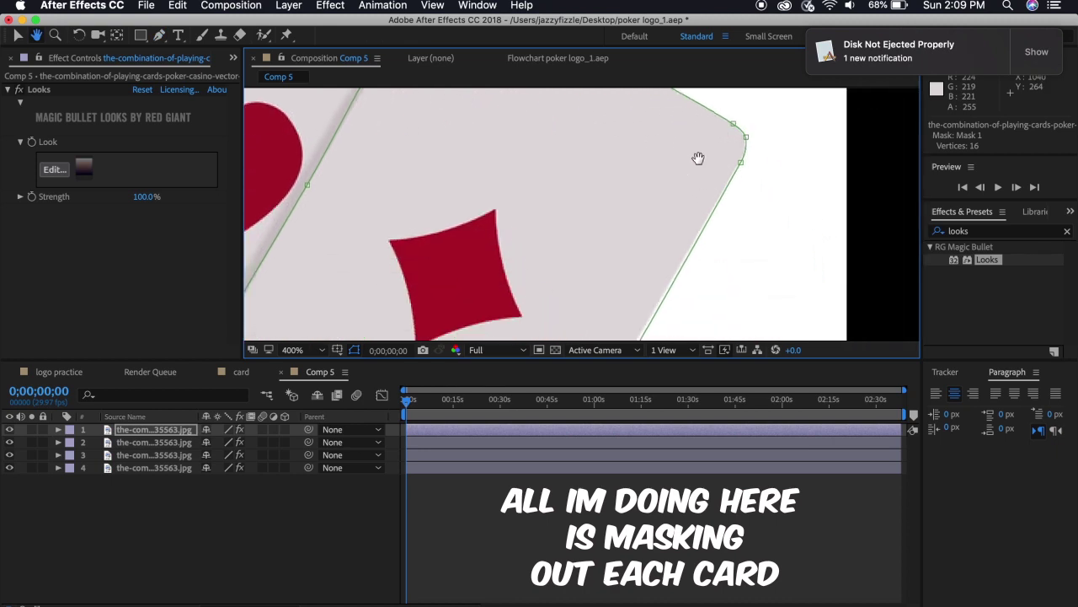
left_click(682, 167)
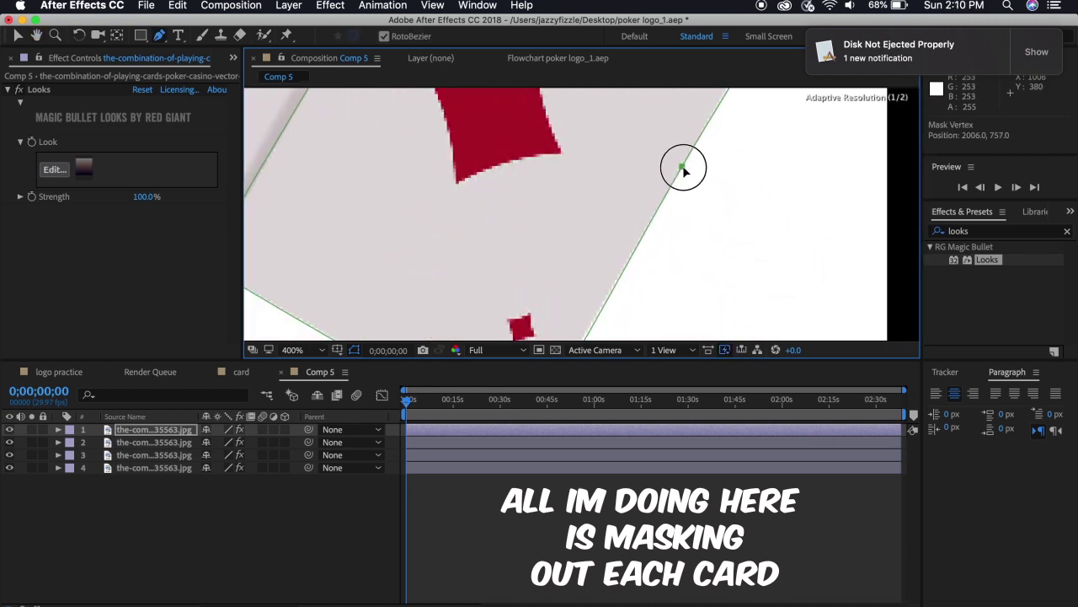
Add the final lower-corner points and close the mask on the ace of diamonds.
left_click_drag(658, 234, 761, 90)
left_click(676, 209)
left_click(640, 274)
left_click(641, 274)
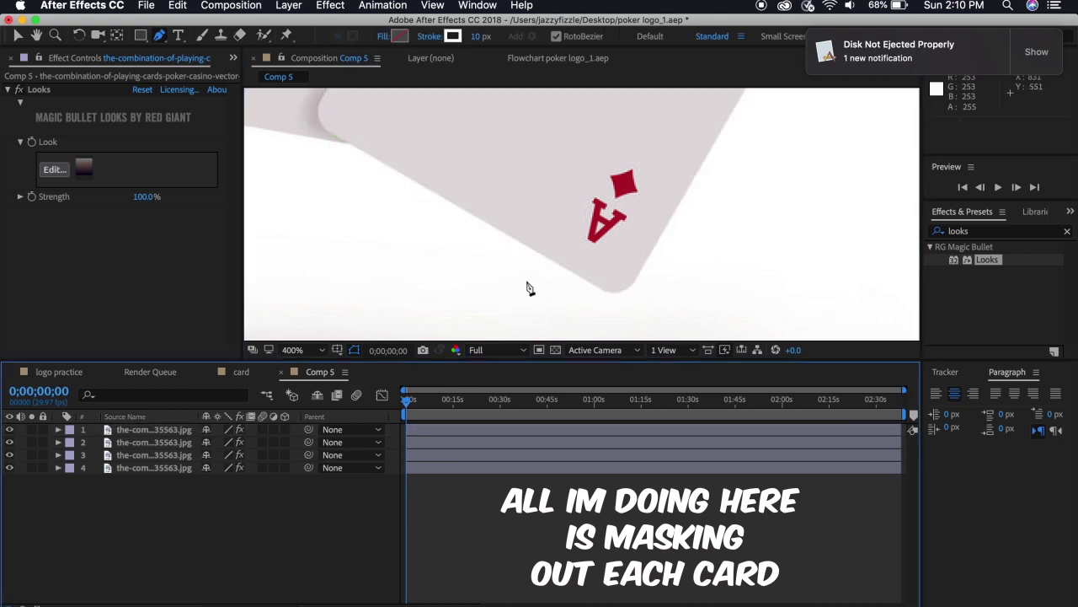
key("comma")
key("comma")
key("ctrl+Down")
Start a mask on layer 2's ace of hearts with points along its bottom edge.
scroll(523, 241, "up", 1)
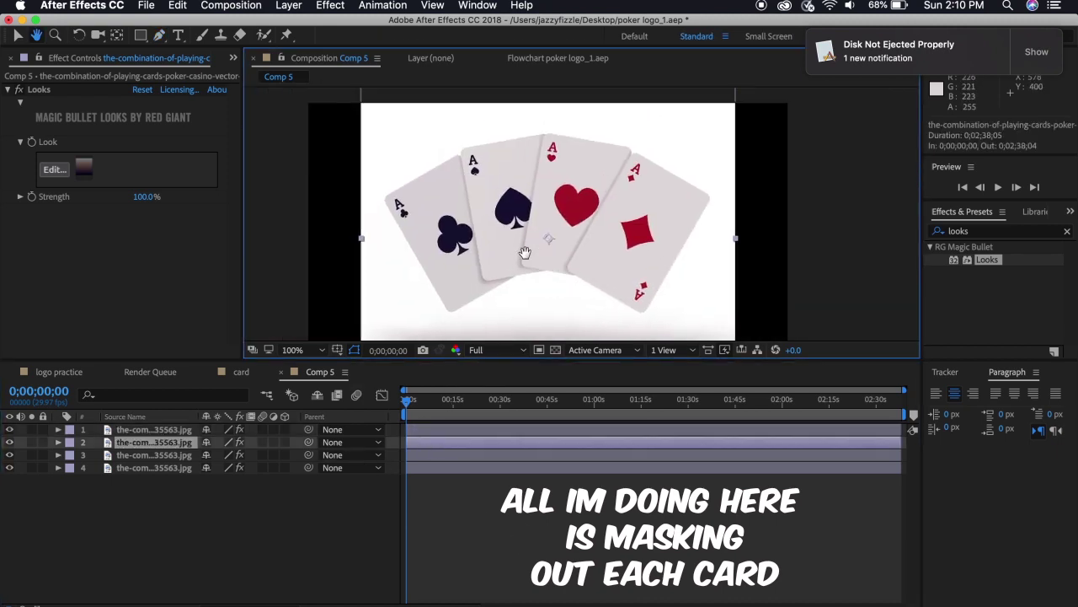
scroll(561, 277, "up", 2)
scroll(585, 228, "down", 1)
left_click_drag(585, 228, 615, 189)
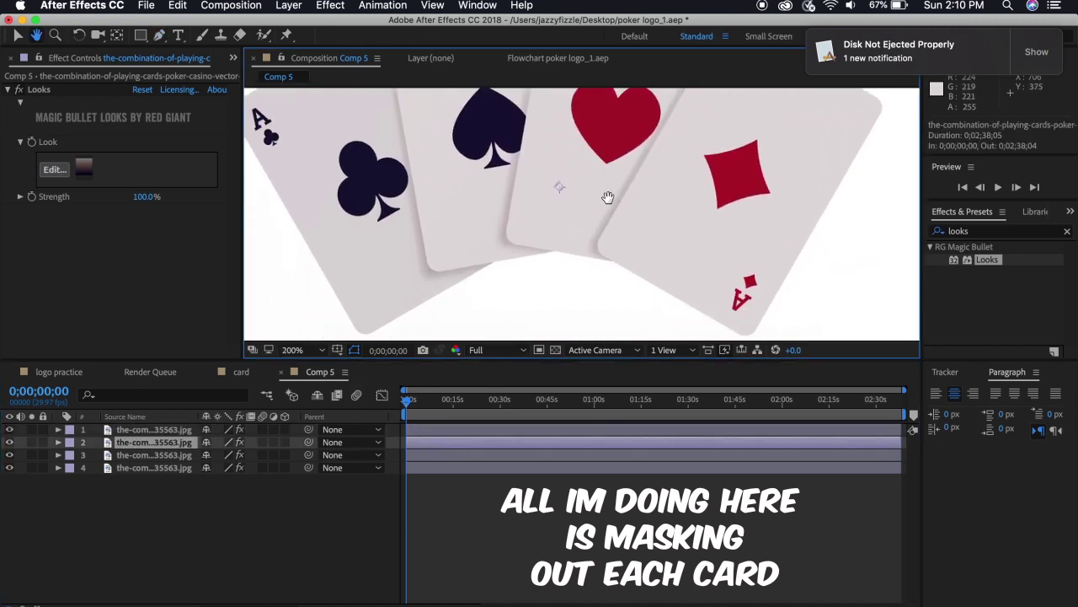
scroll(602, 270, "up", 2)
left_click(643, 309)
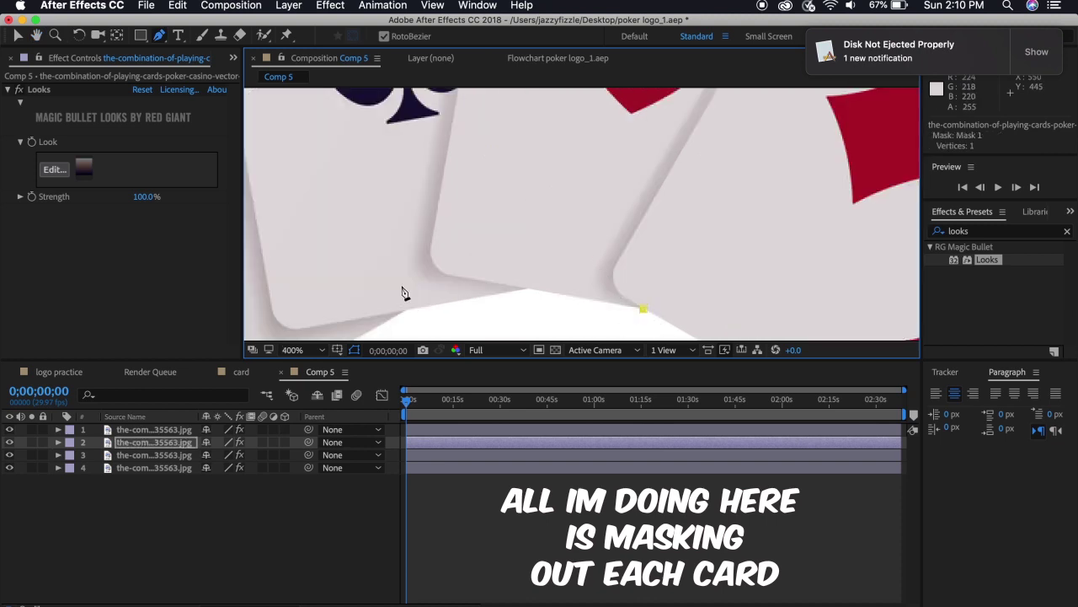
left_click(430, 241)
left_click(539, 292)
left_click(477, 282)
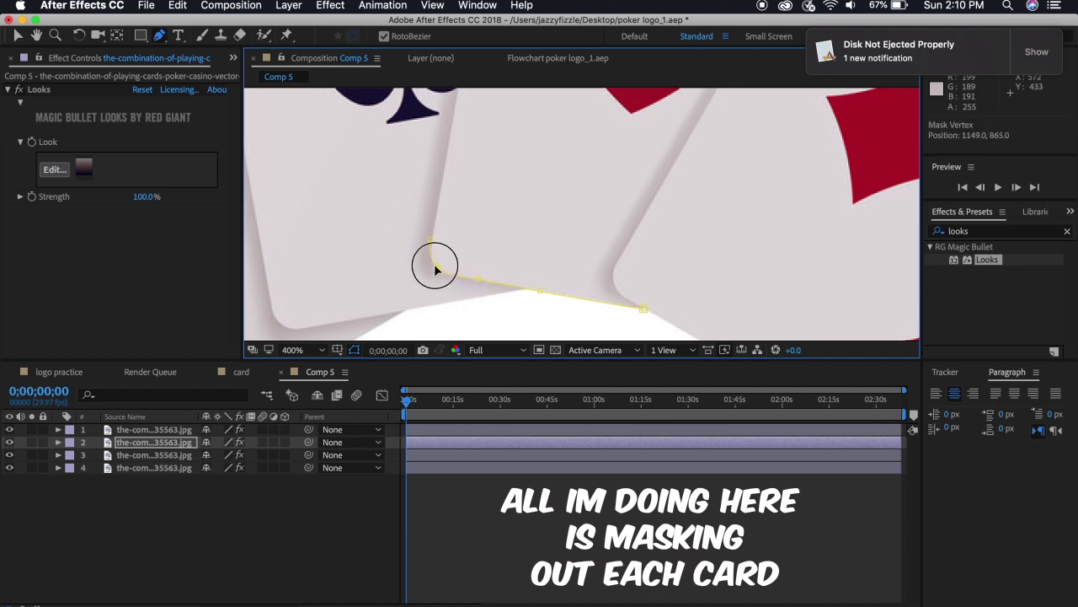
Trace the heart card's top corner, top edge, right corner and bottom edge with mask points.
mouse_move(431, 234)
left_mouse_down()
mouse_move(489, 177)
mouse_move(473, 211)
left_mouse_up()
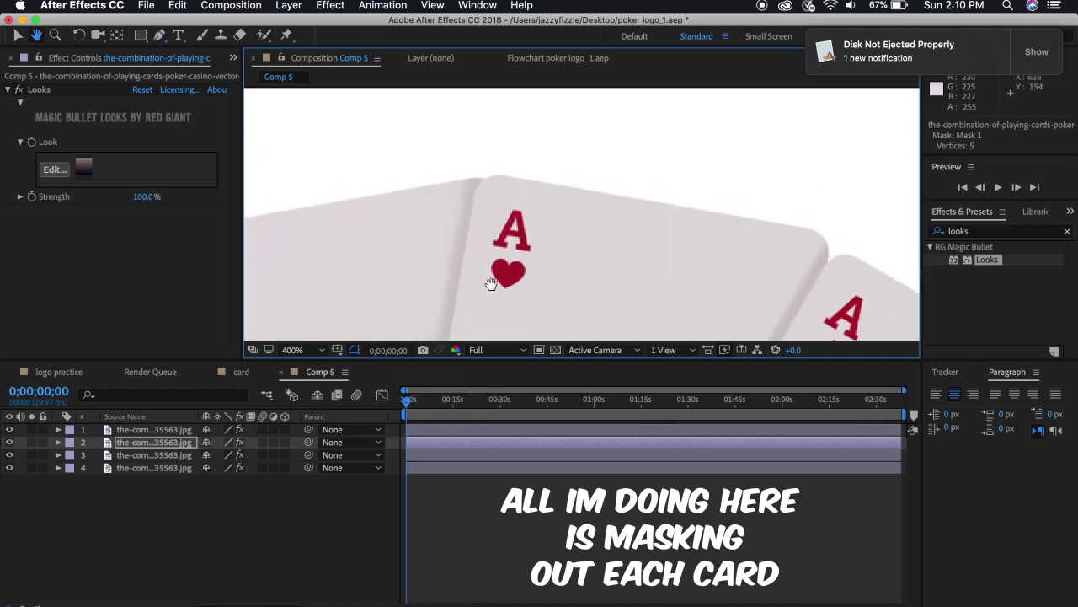
left_click(481, 180)
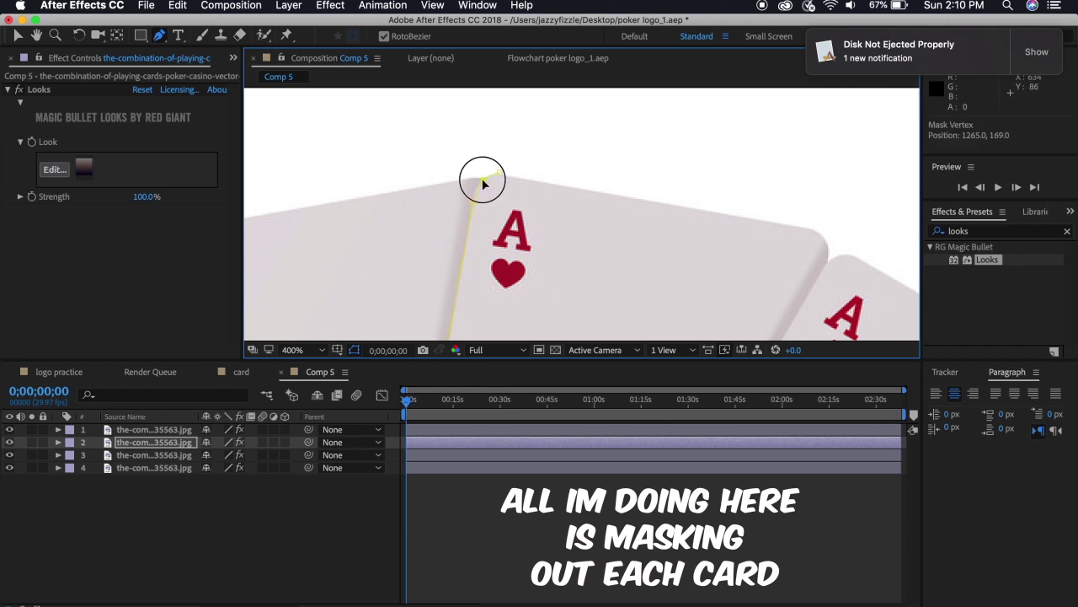
left_click(501, 173)
left_click(802, 227)
left_click(827, 240)
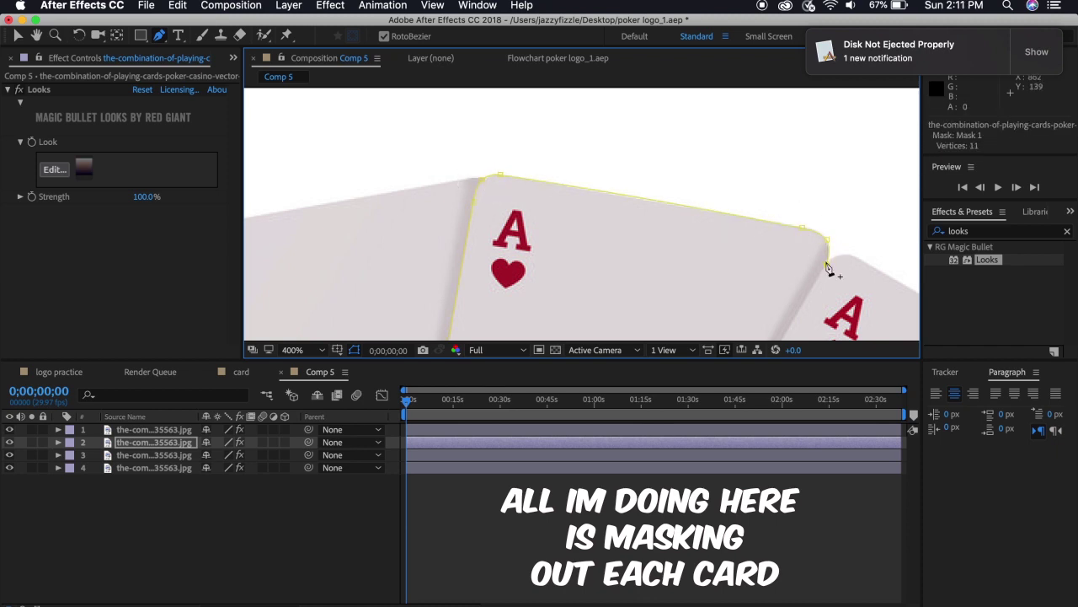
left_click_drag(830, 268, 848, 144)
left_click(717, 212)
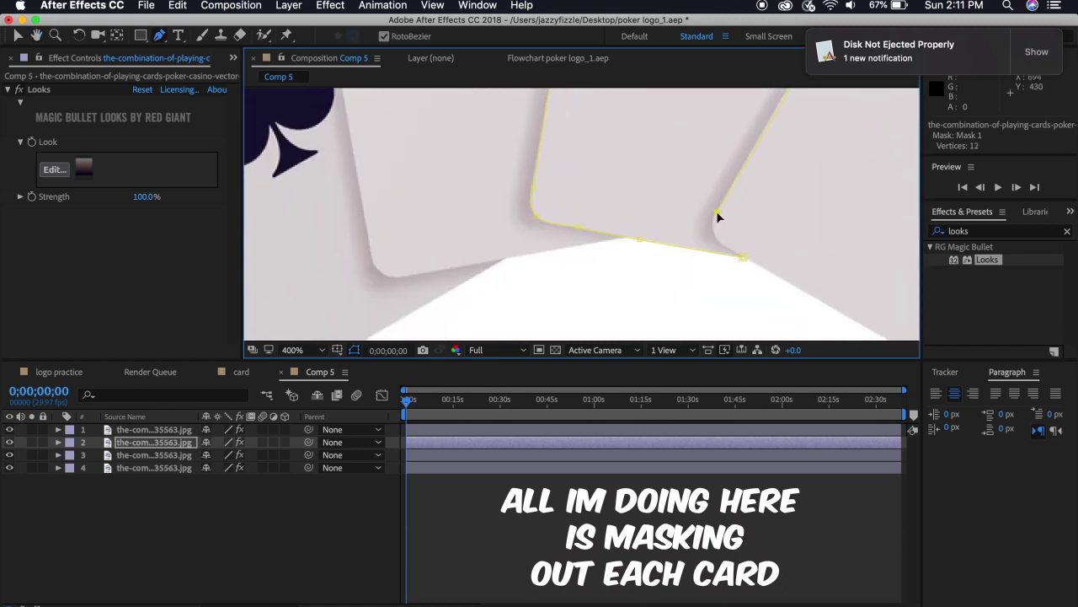
left_click(707, 250)
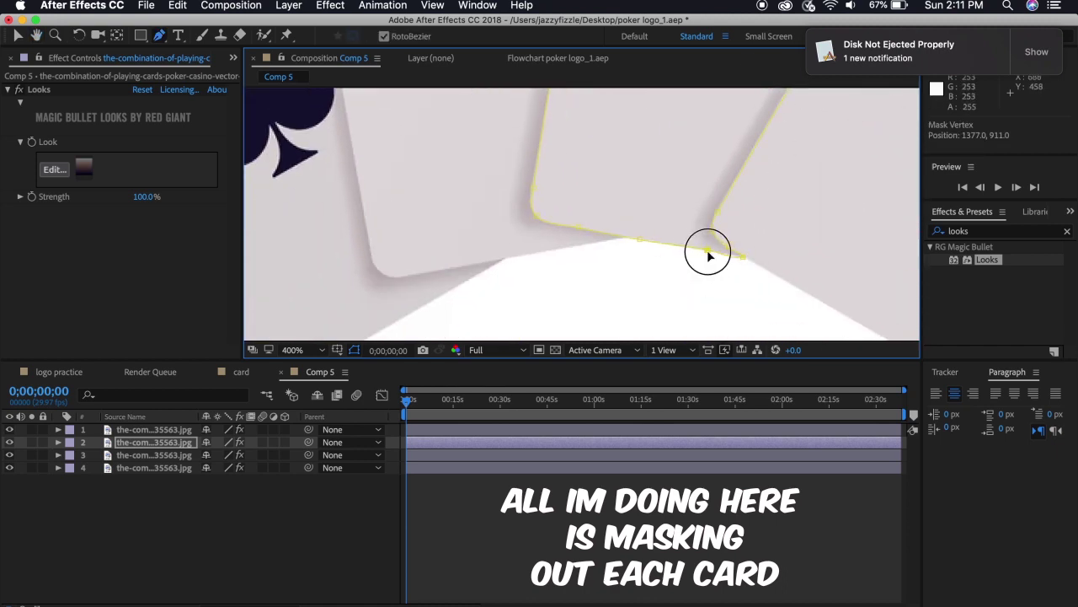
left_click(734, 256)
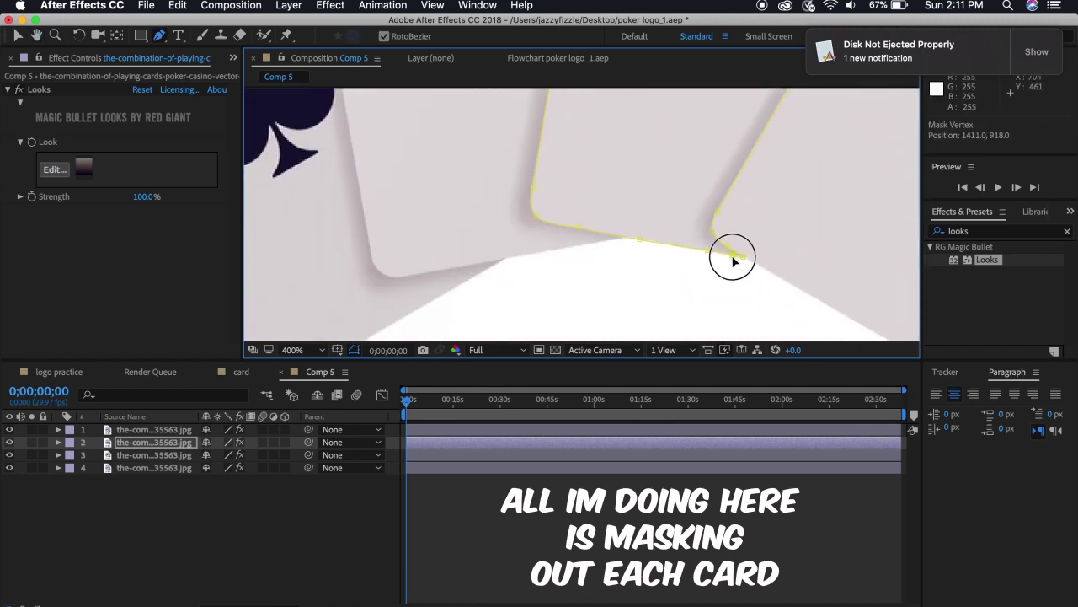
Hide layer 3 to preview the masked aces of hearts and diamonds on black.
left_click(10, 455)
scroll(530, 258, "down", 3)
scroll(529, 259, "down", 3)
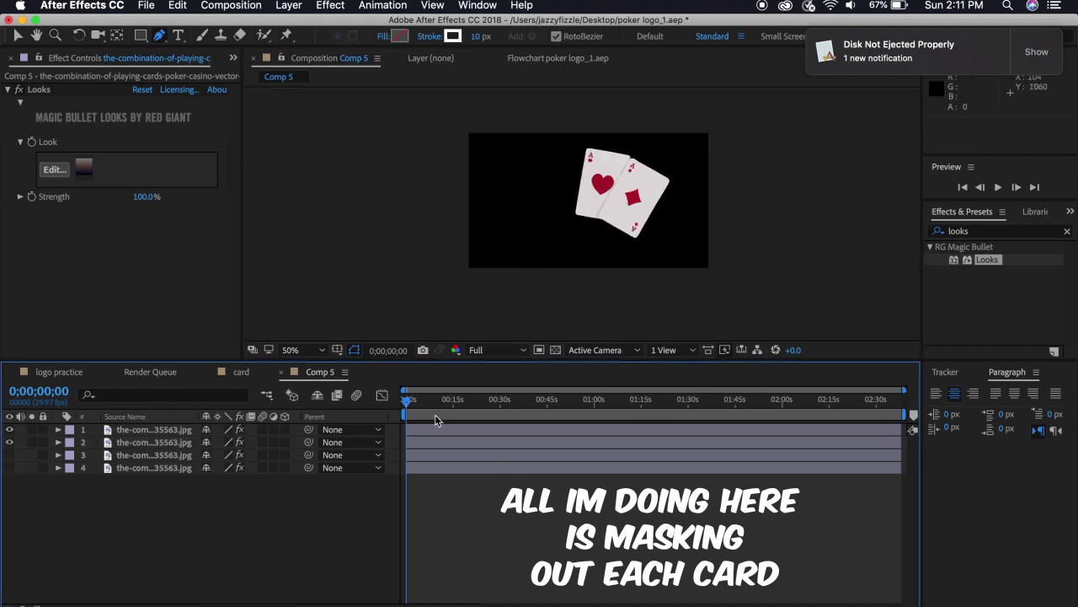
Show layer 3 again and zoom in on the card edges, undoing a stray shape layer.
left_click(9, 455)
scroll(590, 203, "up", 3)
scroll(590, 202, "up", 2)
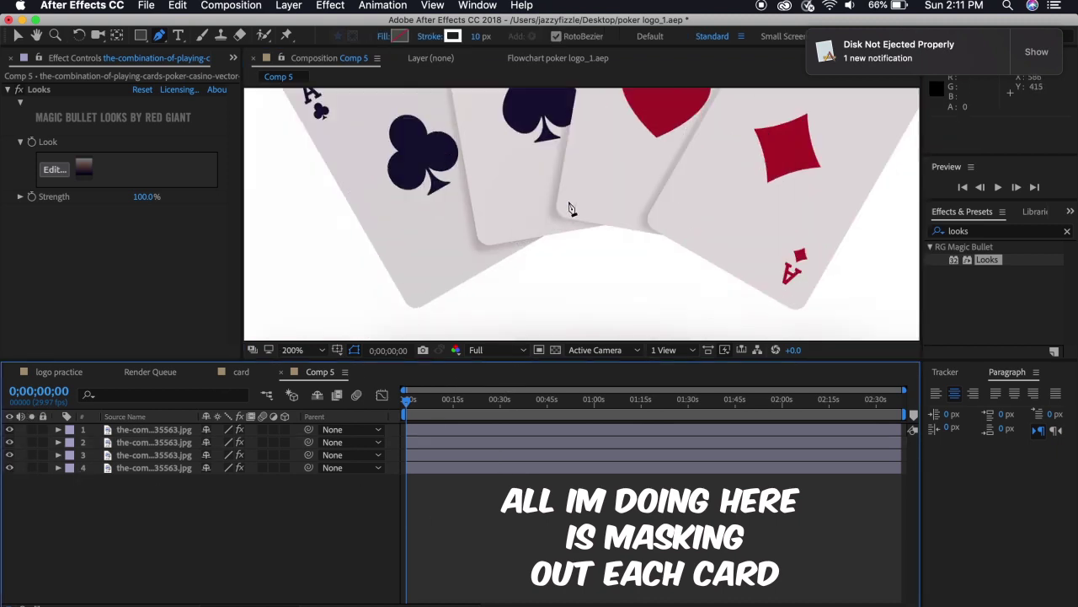
left_click_drag(573, 202, 606, 200)
scroll(607, 201, "up", 2)
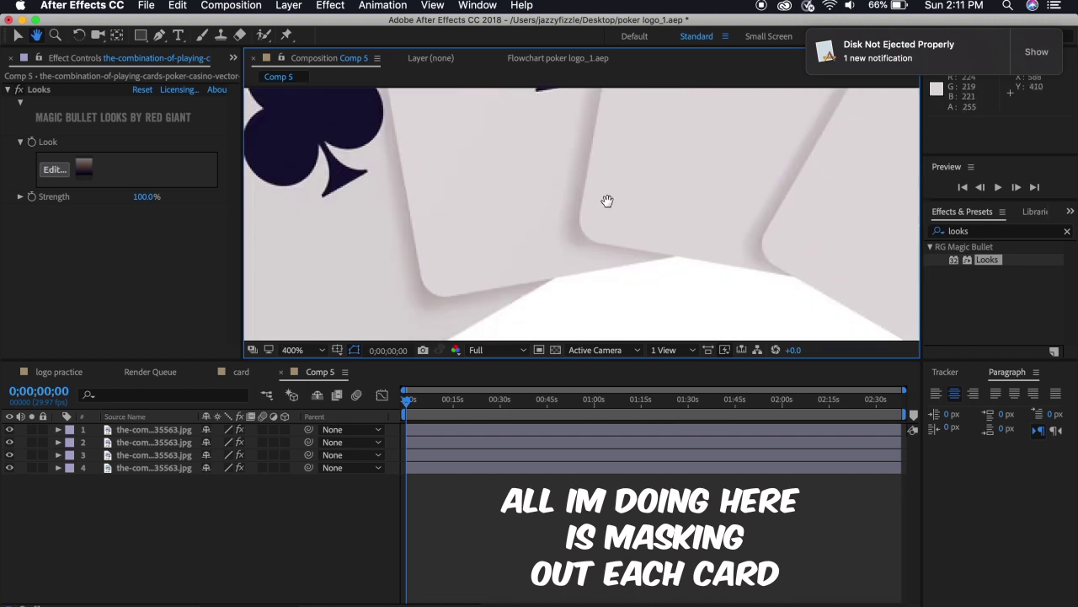
left_click(679, 259)
key("ctrl+z")
Select layer 3 and begin the spade-card mask along its bottom edge and top corner.
left_click(435, 455)
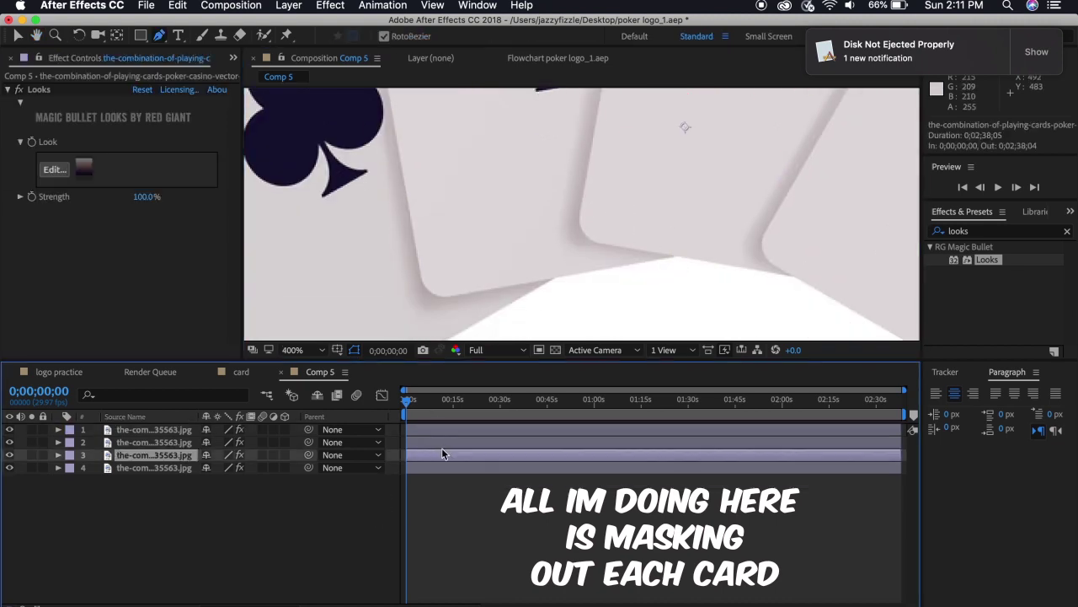
left_click(679, 255)
left_click(444, 296)
left_click(427, 290)
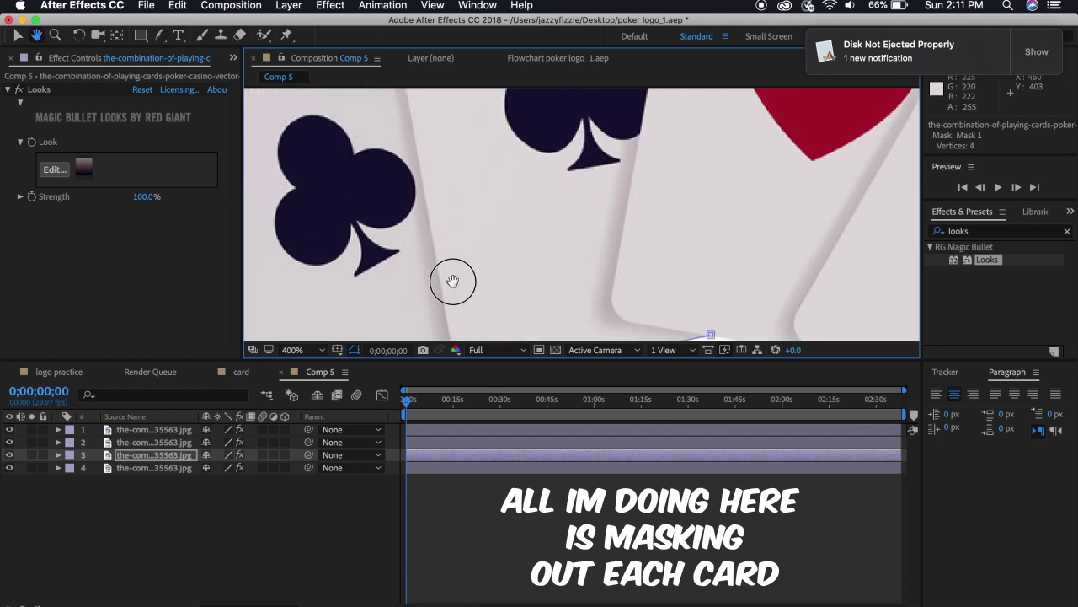
left_click_drag(419, 198, 460, 289)
key("g")
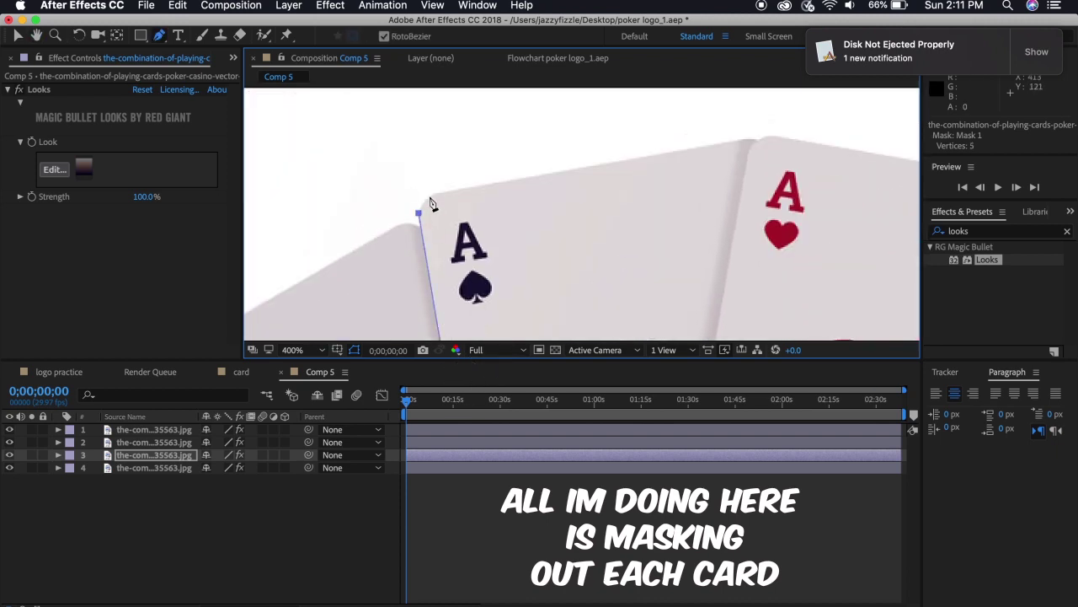
left_click(744, 141)
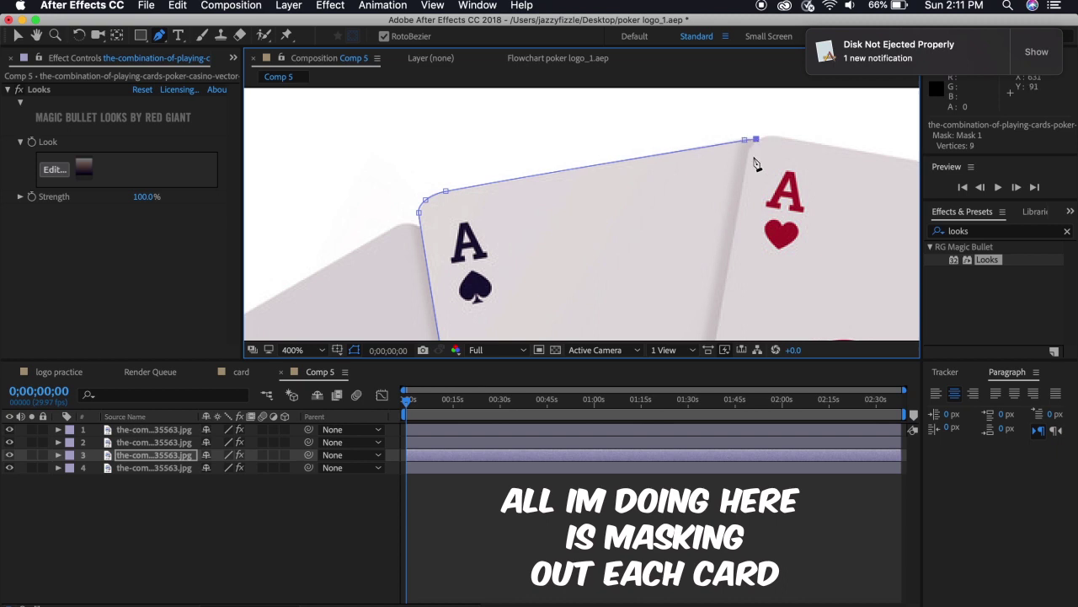
left_click(750, 148)
Round the spade card's lower corner and finish the mask along its bottom edge.
left_click_drag(737, 222, 726, 116)
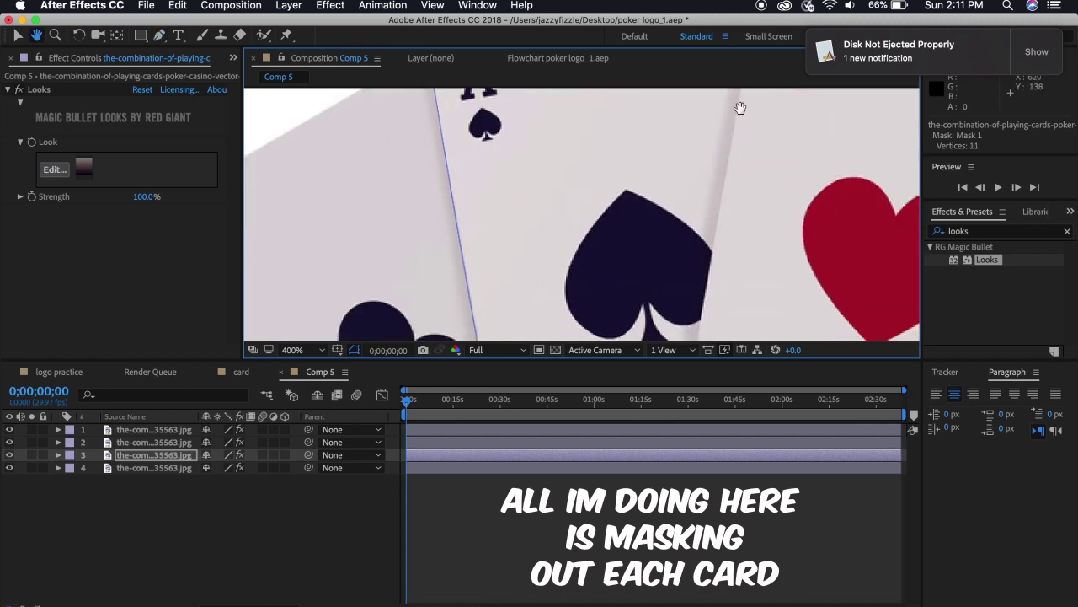
left_click(684, 199)
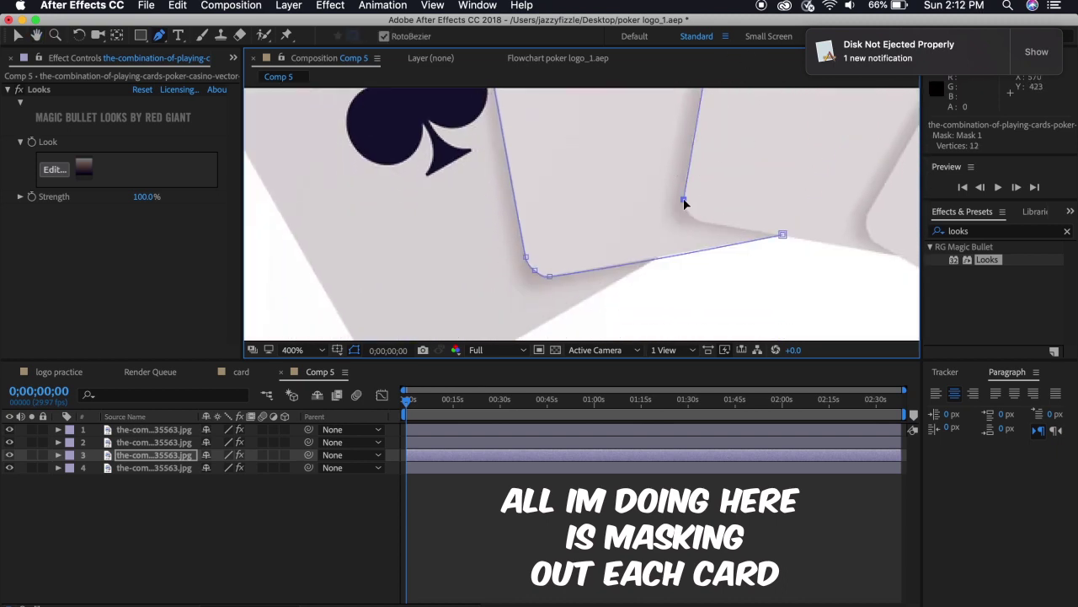
left_click(782, 236)
left_click(702, 250)
left_click(758, 242)
left_click(776, 237)
left_click_drag(759, 242, 755, 239)
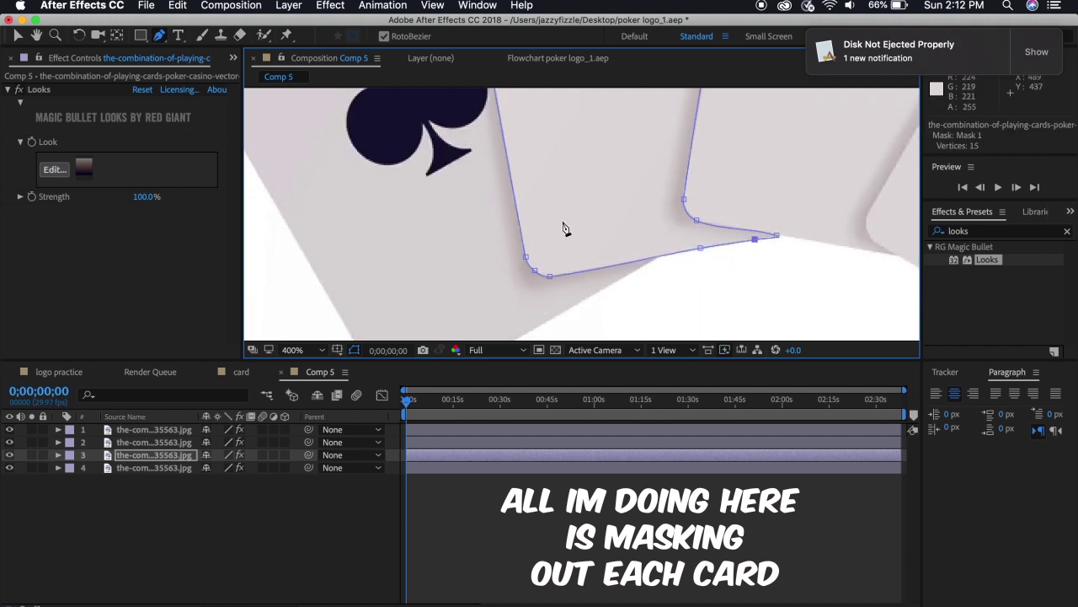
Deselect the layer and zoom out to view the whole composition.
left_click_drag(564, 229, 619, 272)
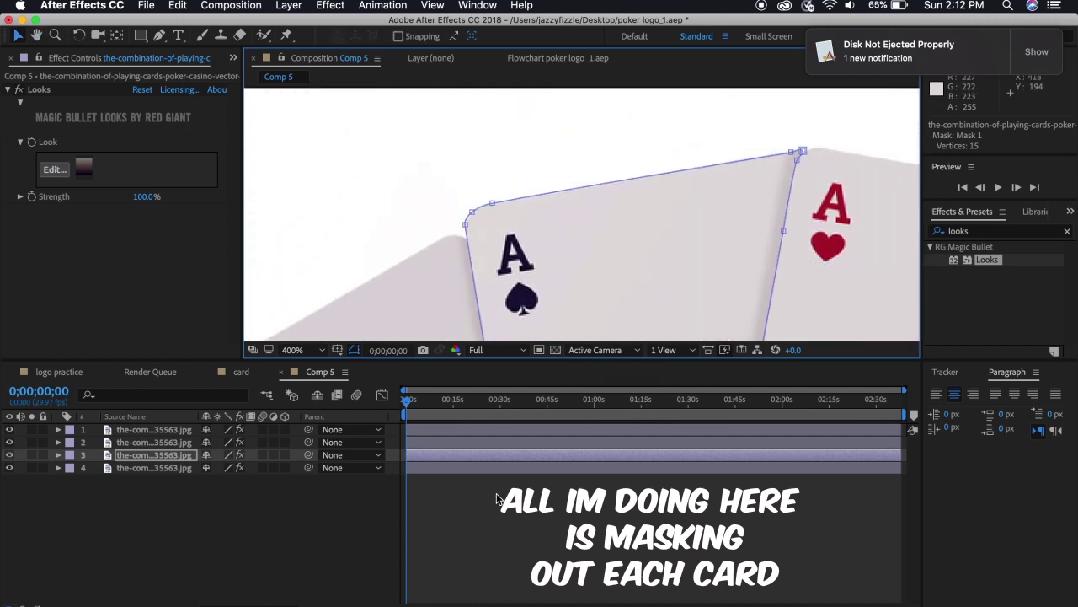
left_click(498, 498)
key("slash")
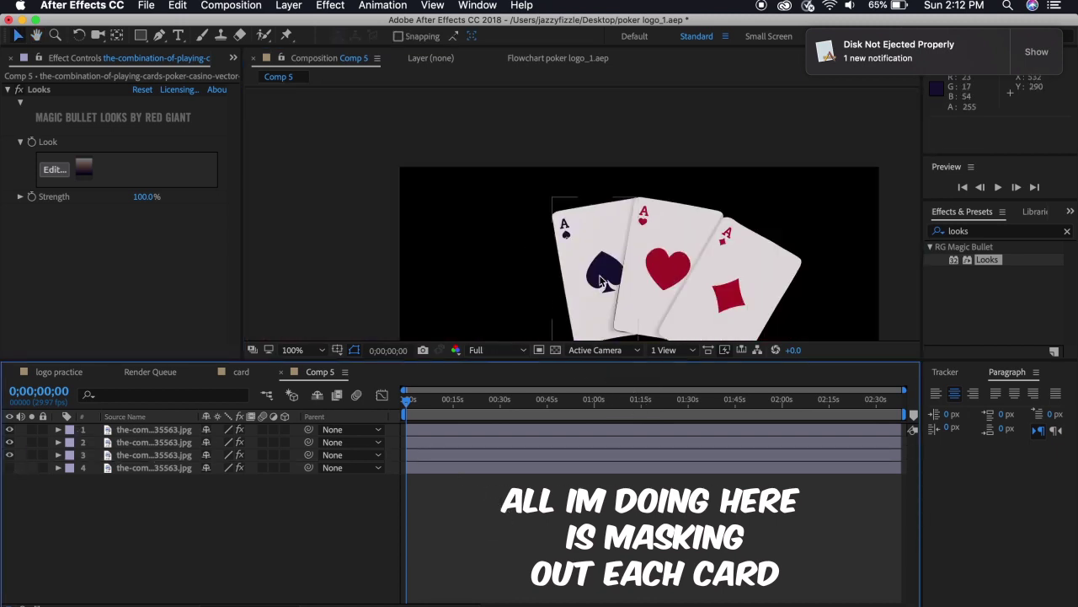
key("h")
left_click_drag(576, 275, 574, 195)
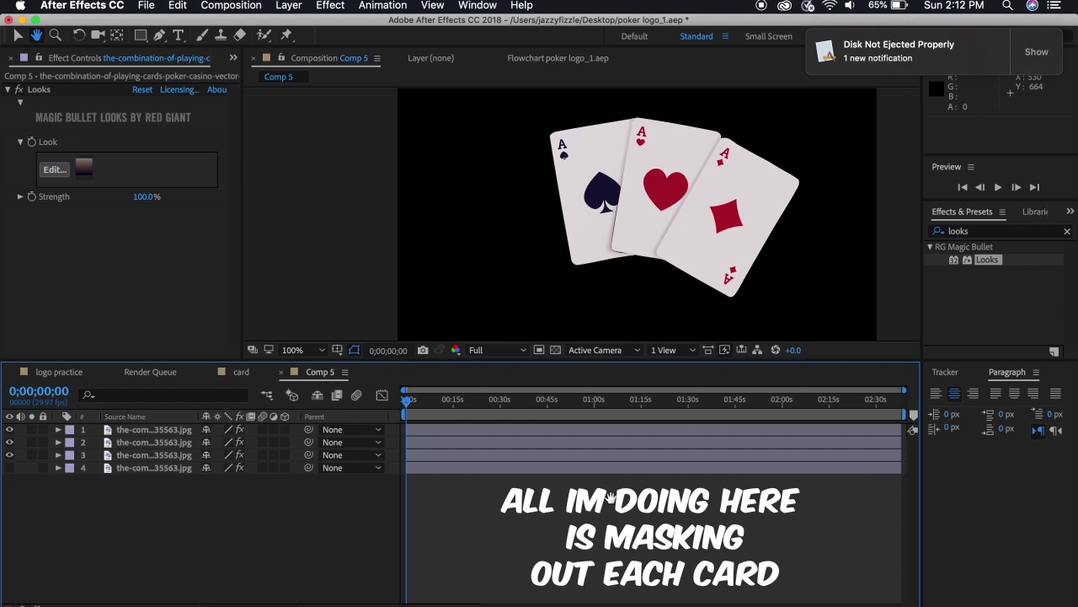
Show layer 4 and zoom in, undoing an accidental shape layer.
left_click(9, 467)
scroll(563, 251, "up", 3)
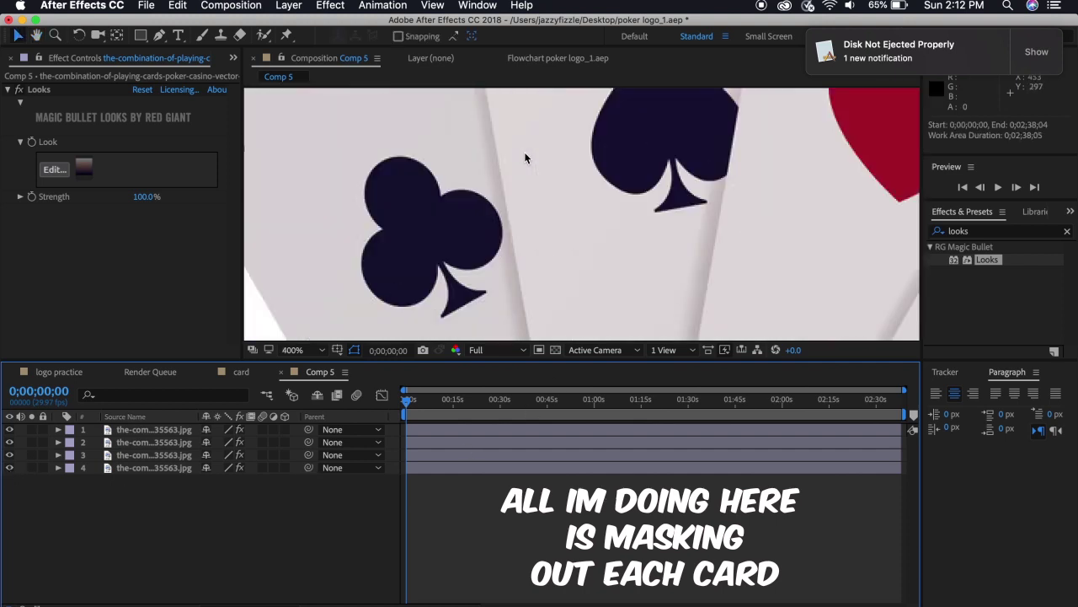
scroll(563, 251, "up", 3)
key("g")
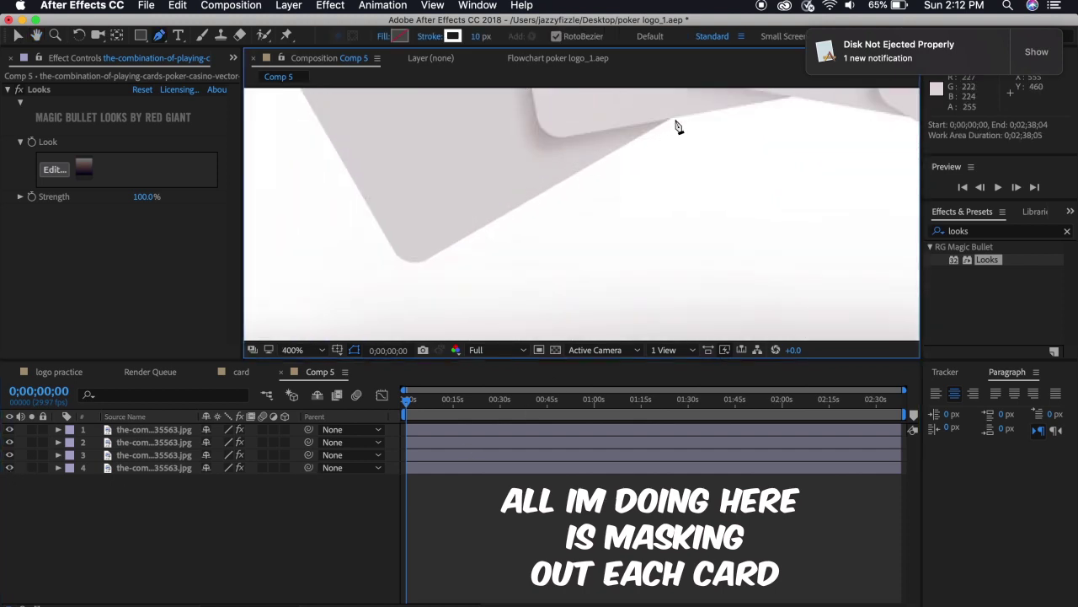
left_click(667, 121)
key("super+z")
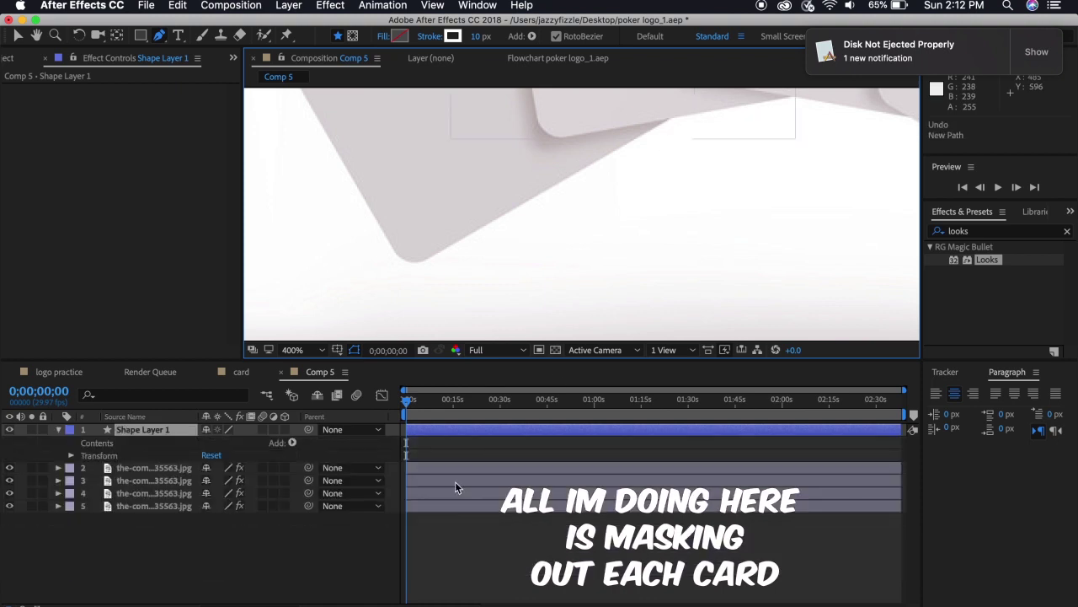
key("super+z")
Select layer 4 and start the clubs-card mask around its corners and left edge.
left_click(437, 470)
left_click(668, 122)
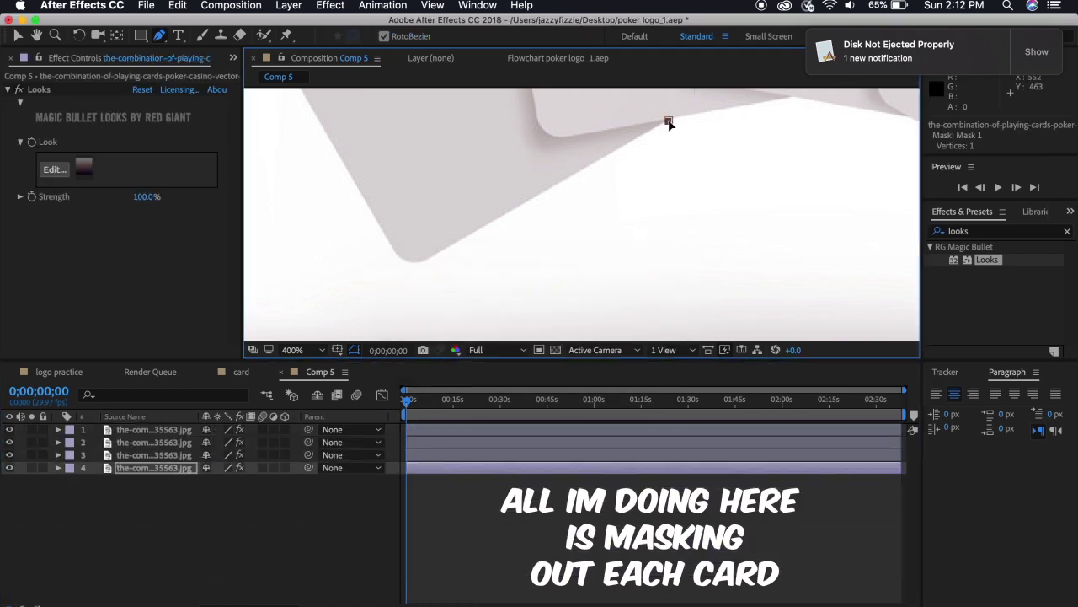
left_click_drag(396, 251, 411, 264)
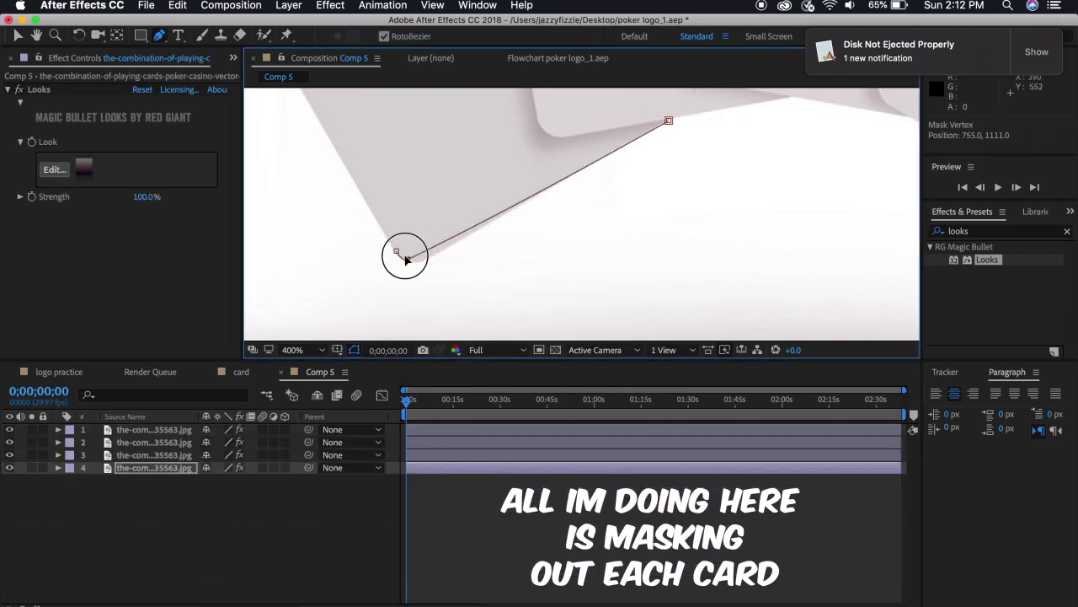
left_click(555, 185)
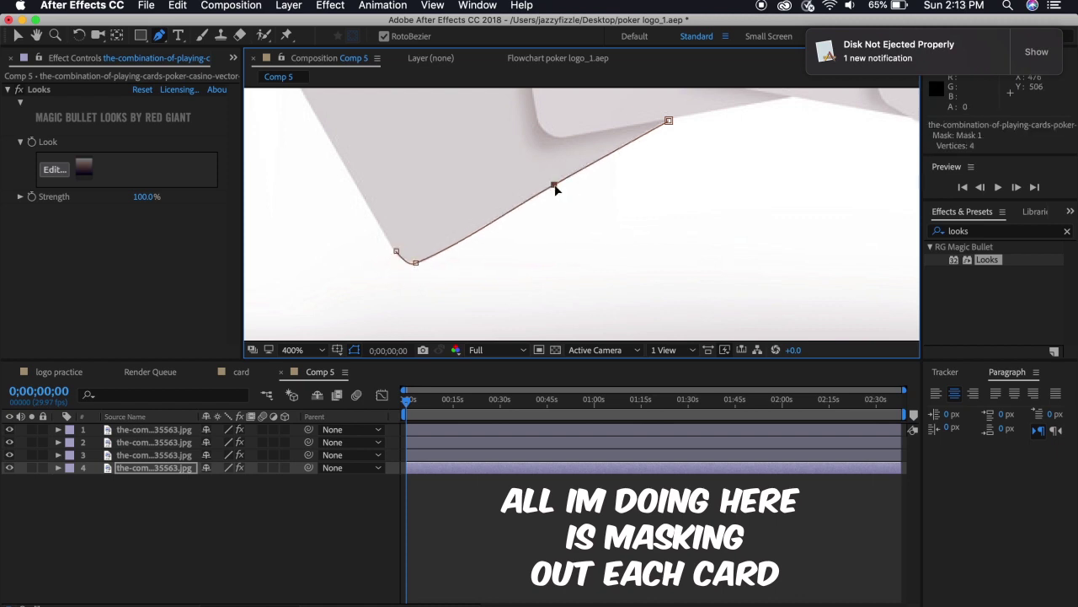
left_click(353, 177)
key("h")
left_click_drag(357, 180, 443, 234)
key("g")
left_click(448, 259)
left_click(443, 238)
left_click(455, 221)
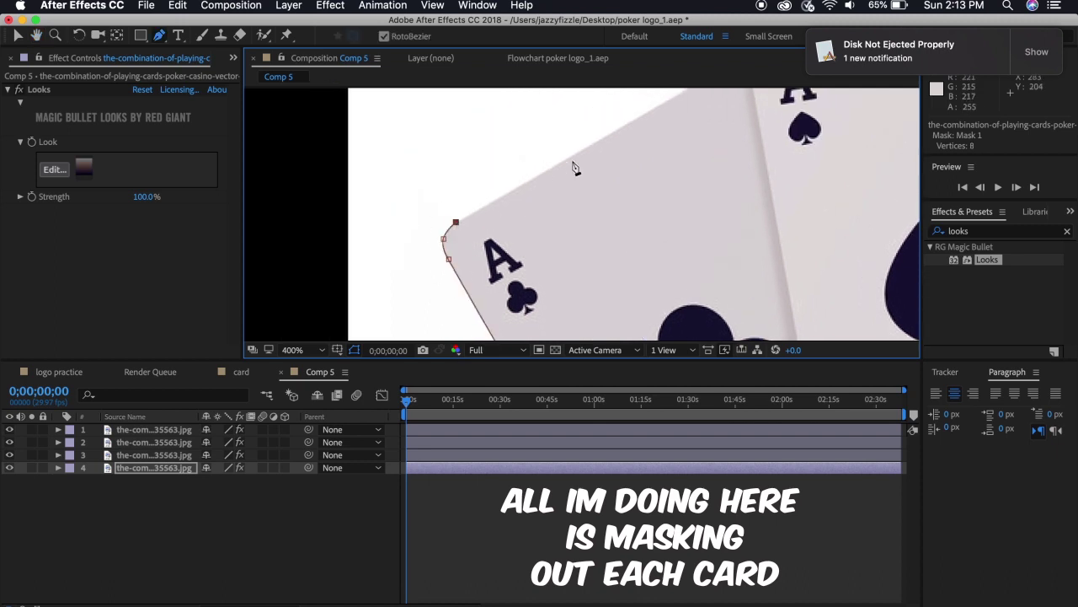
Add points along the top and bottom edges, close the clubs mask, and refine its corner.
mouse_move(643, 180)
left_mouse_down()
mouse_move(557, 223)
mouse_move(492, 285)
left_mouse_up()
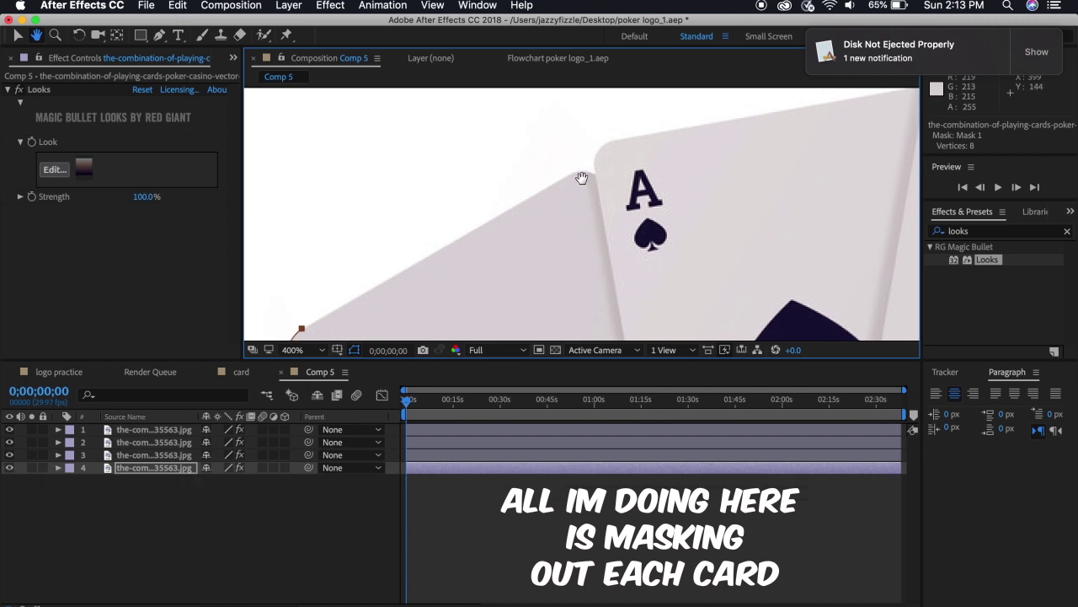
left_click(577, 174)
left_click(596, 173)
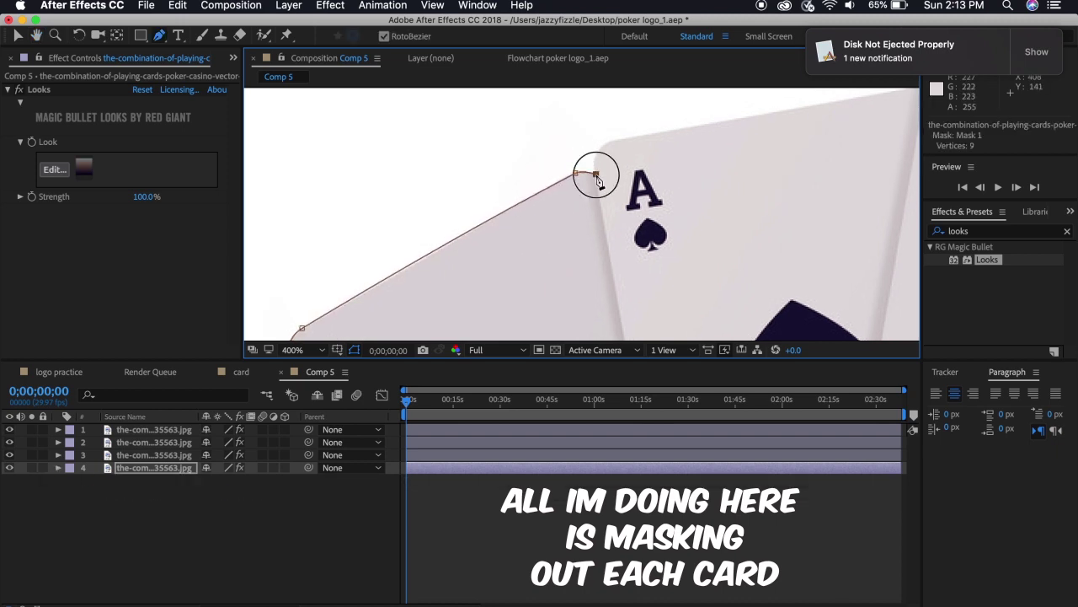
left_click_drag(613, 268, 652, 212)
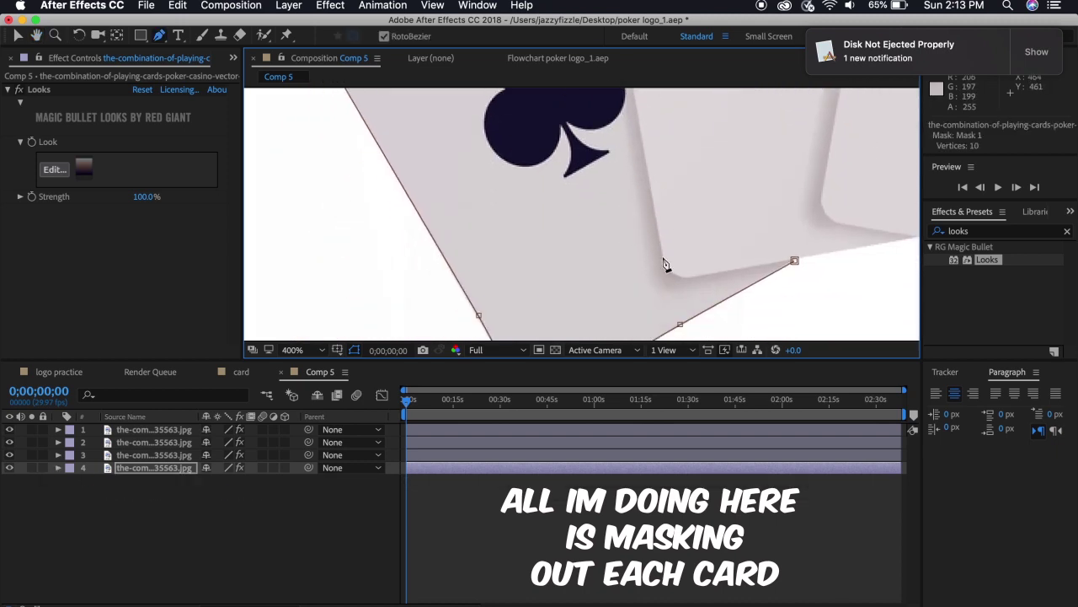
left_click(662, 256)
left_click(688, 273)
left_click(769, 259)
left_click(795, 258)
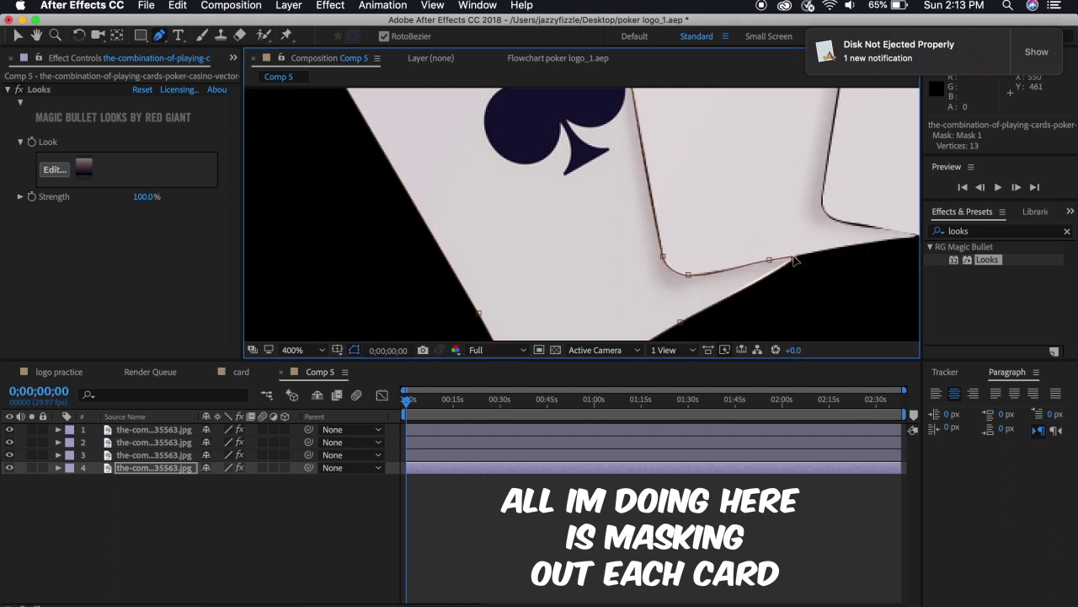
left_click_drag(748, 282, 784, 270)
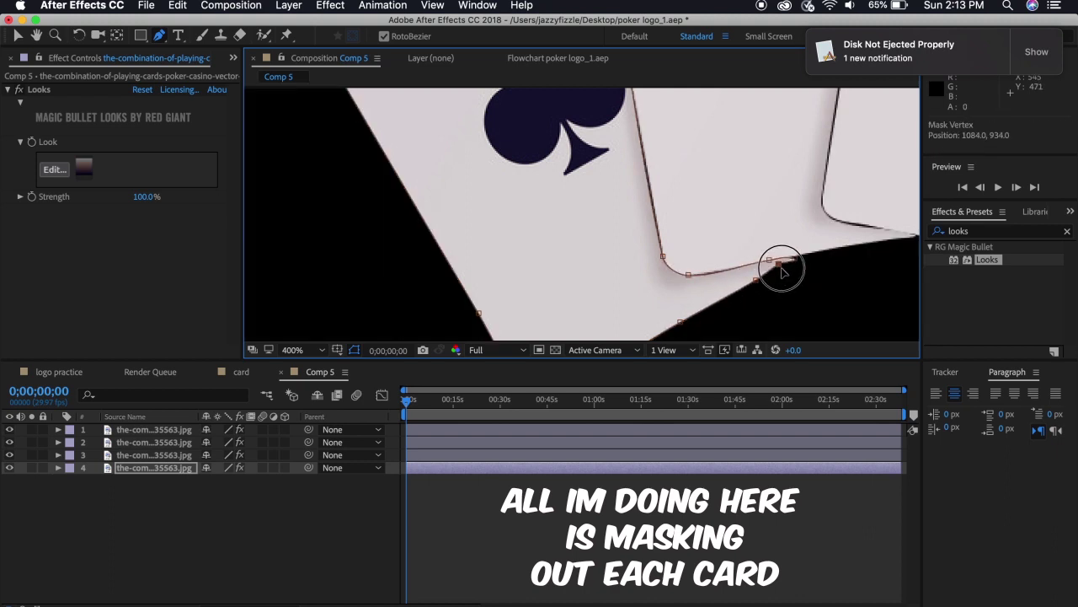
left_click(782, 264)
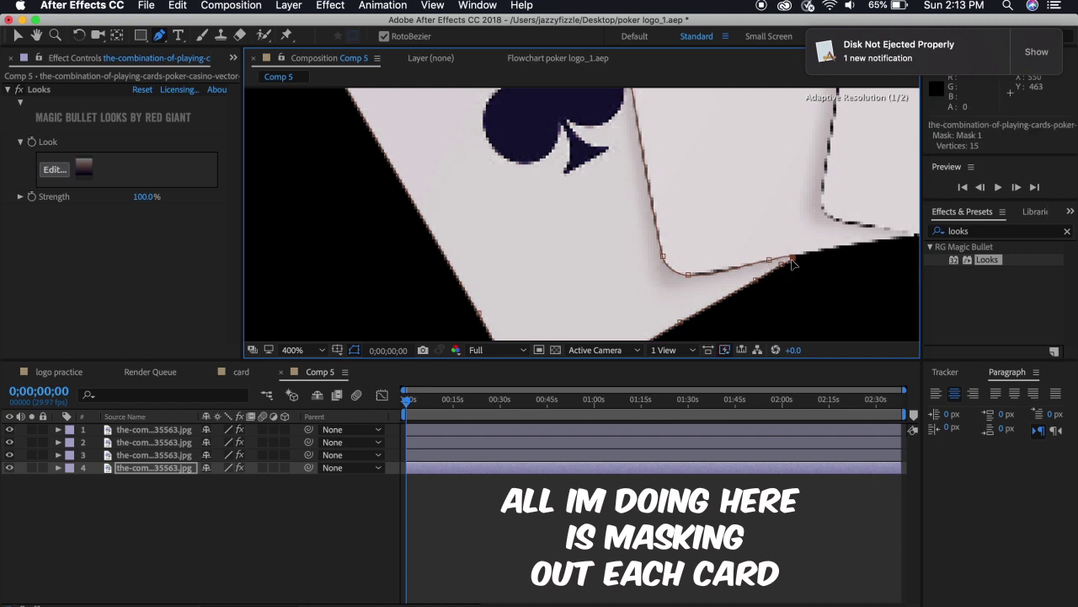
Zoom and pan the view to check the masked aces.
scroll(689, 304, "down", 3)
scroll(722, 212, "down", 3)
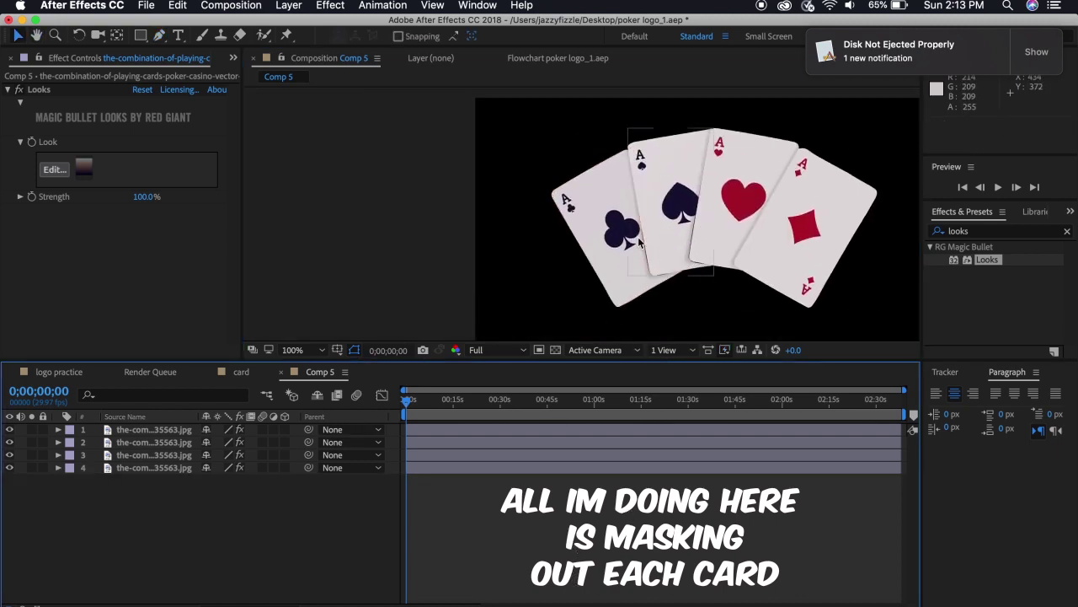
scroll(638, 242, "up", 4)
left_click_drag(638, 243, 549, 171)
Nudge a mask vertex onto the third card's edge.
left_click(154, 455)
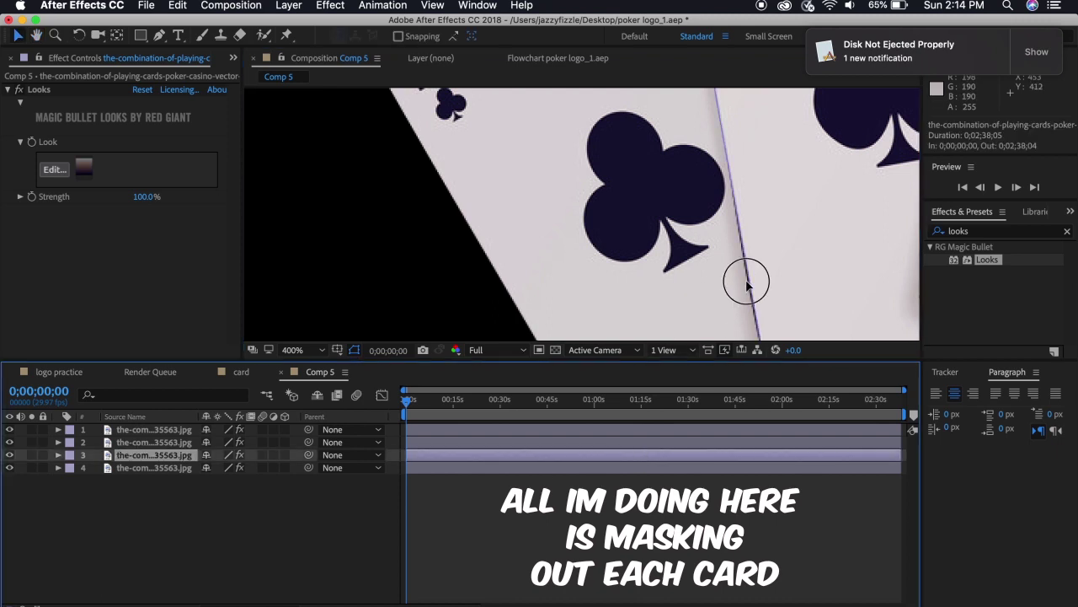
left_click_drag(748, 280, 755, 283)
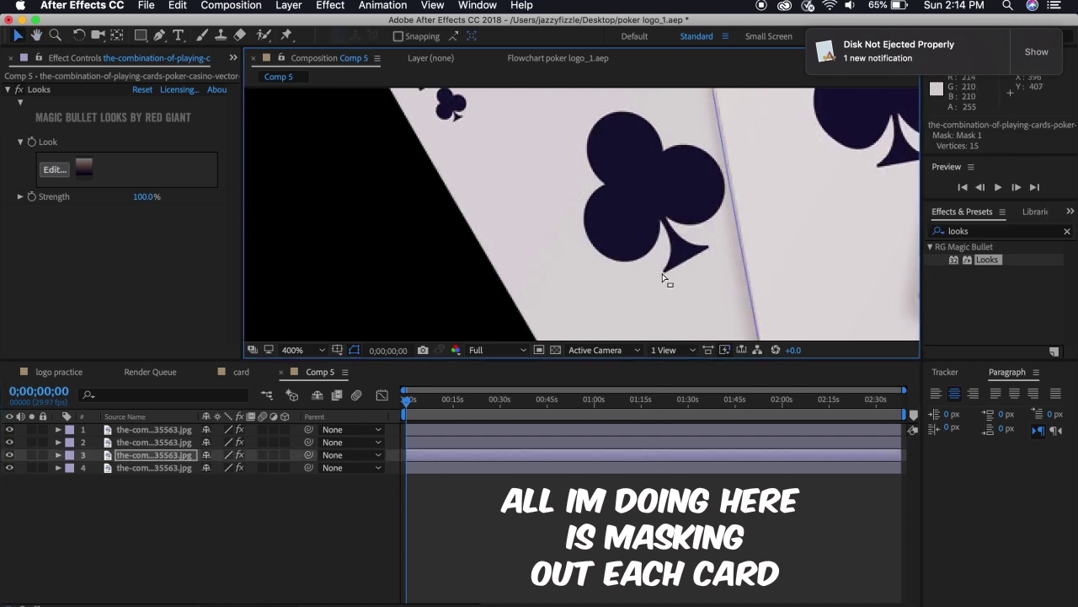
scroll(662, 276, "down", 2)
Refine the second card's mask, pulling its vertices onto the card edge and bottom corner.
left_click(556, 443)
scroll(479, 254, "up", 2)
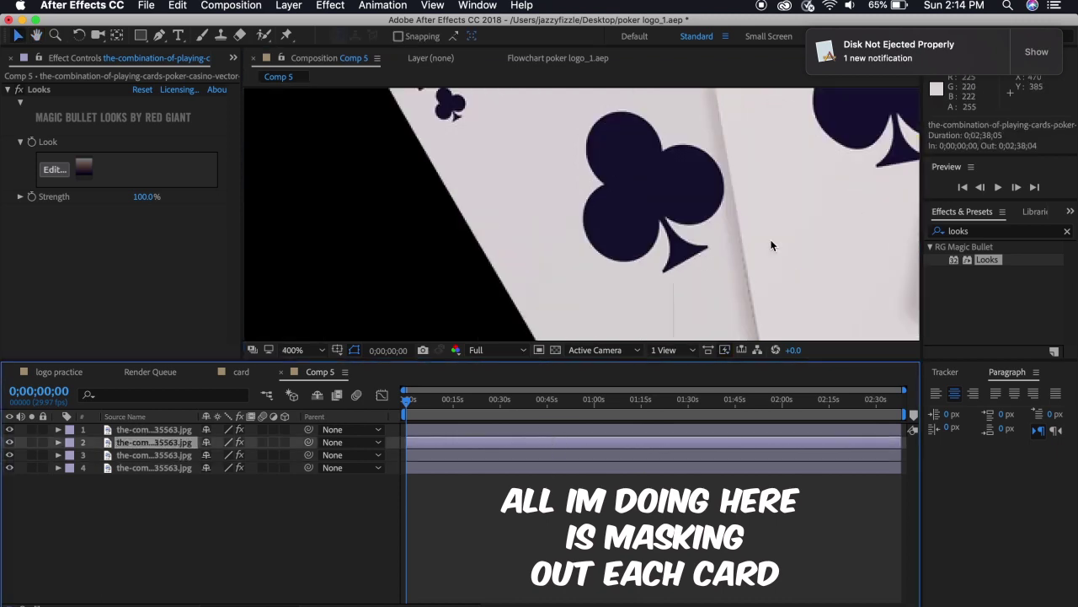
key("g")
left_click_drag(564, 242, 563, 243)
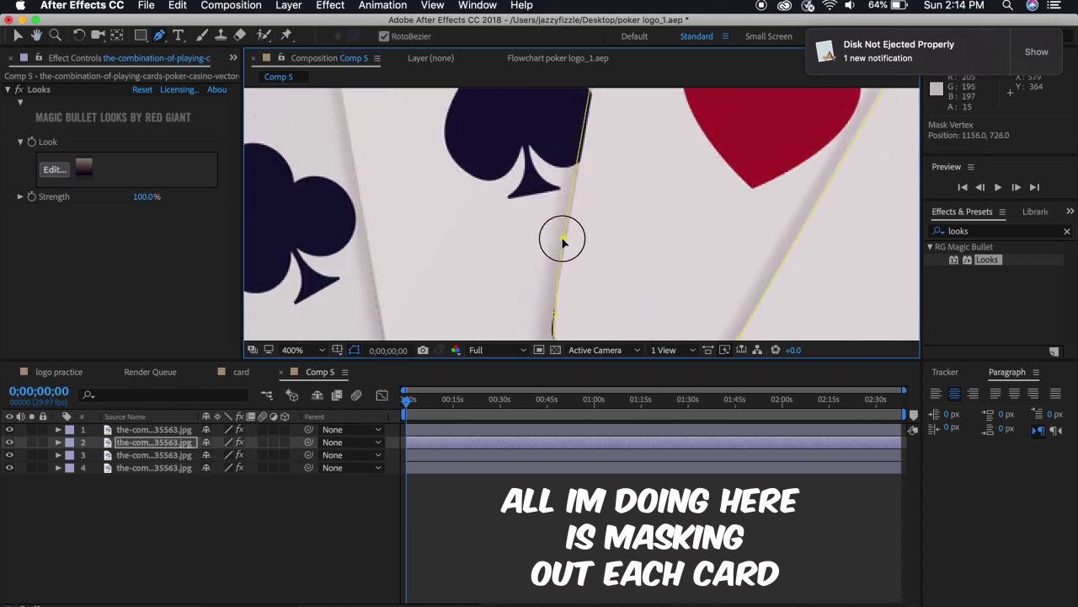
left_click_drag(572, 284, 594, 194)
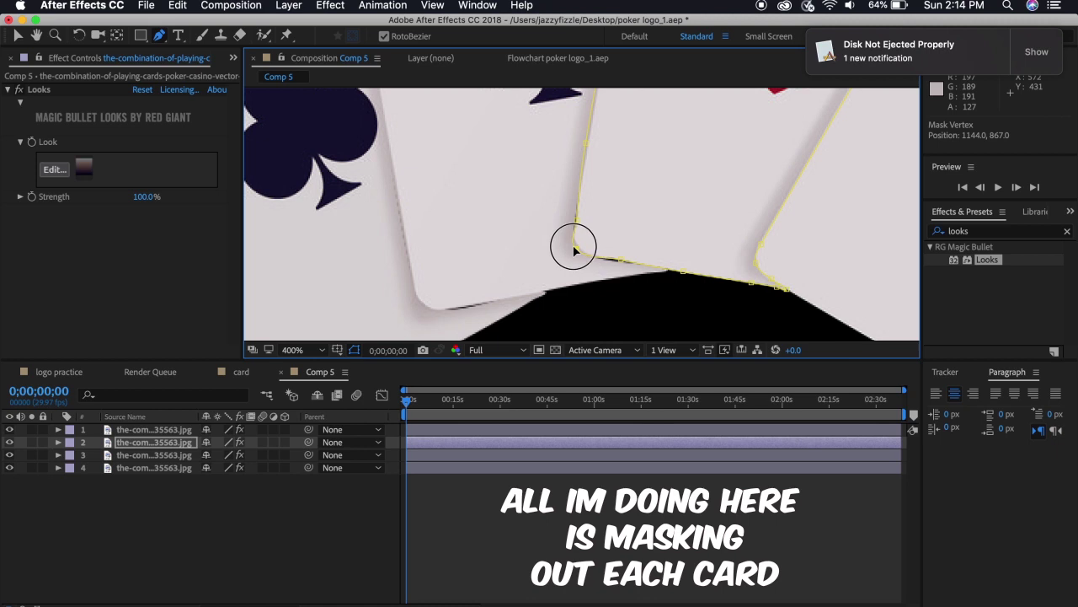
left_click(616, 262)
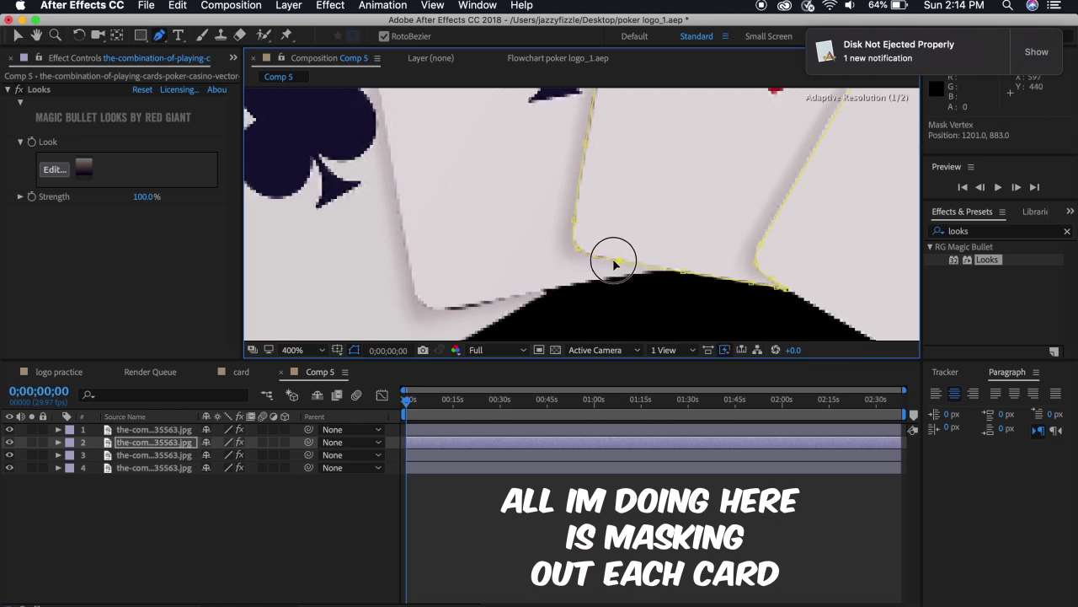
left_click_drag(614, 263, 615, 263)
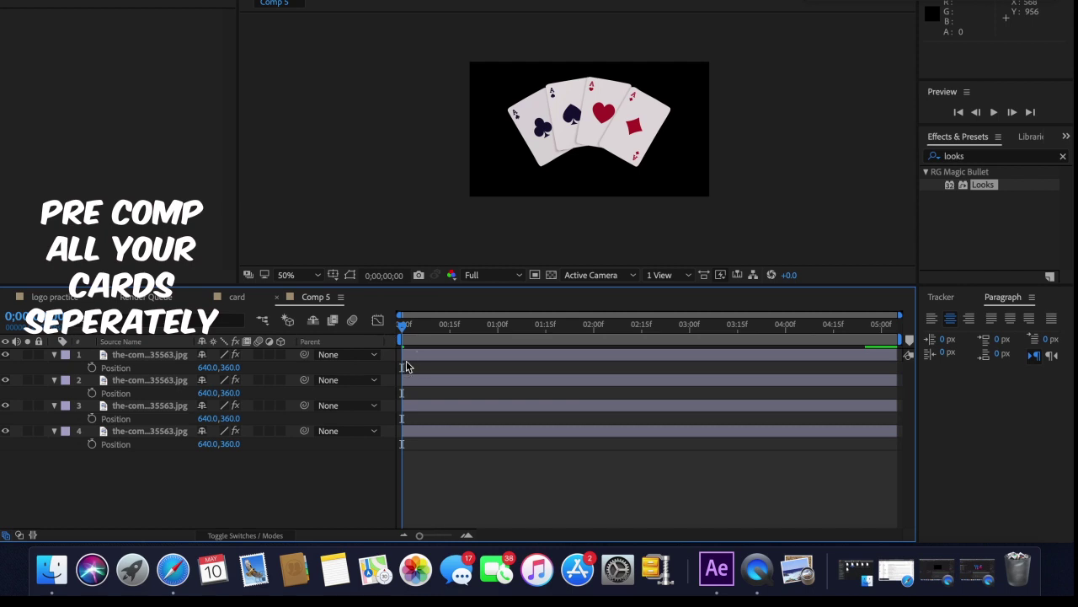
Pre-compose the fourth card layer as 'club', moving all attributes into the new composition.
left_click(422, 433)
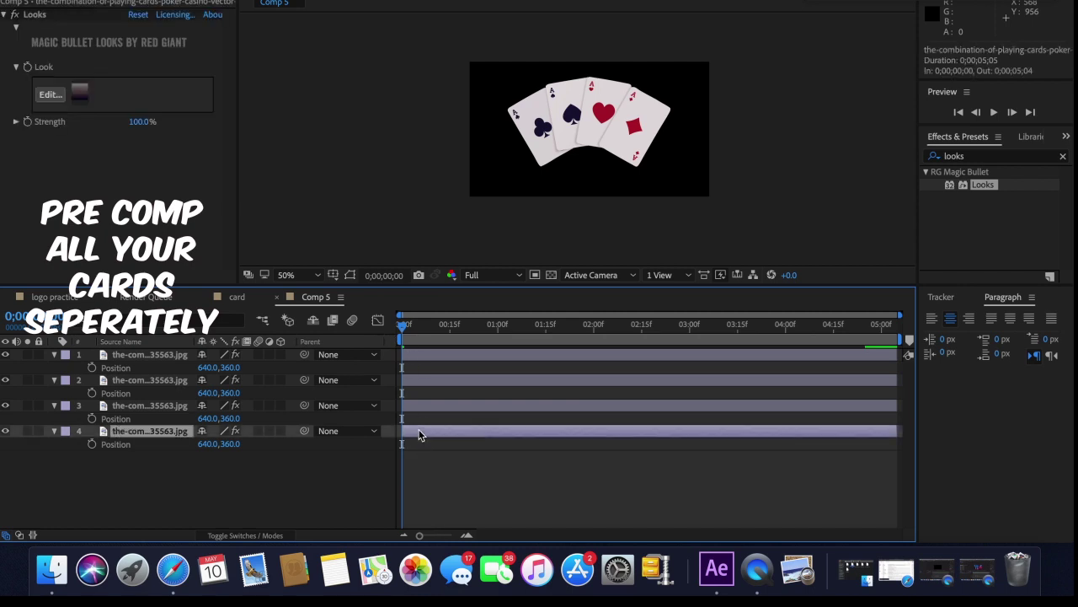
right_click(419, 430)
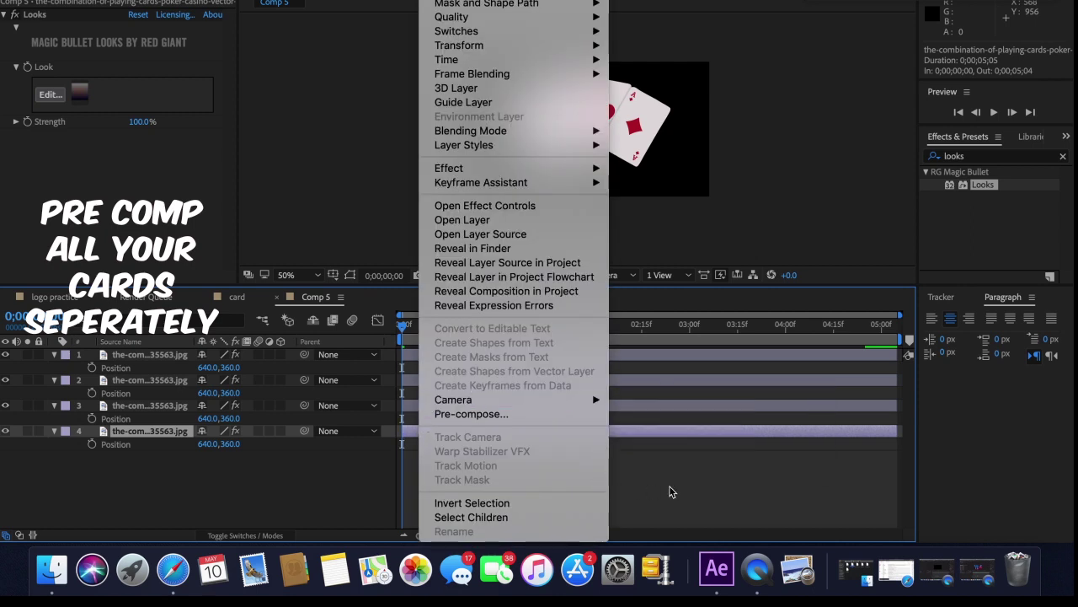
left_click(697, 491)
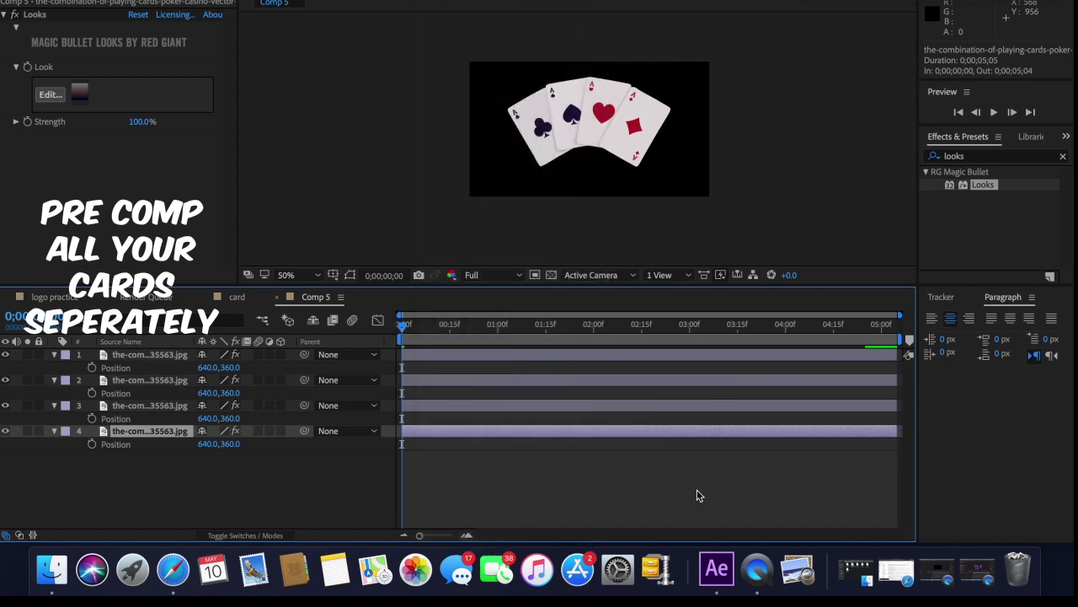
right_click(413, 435)
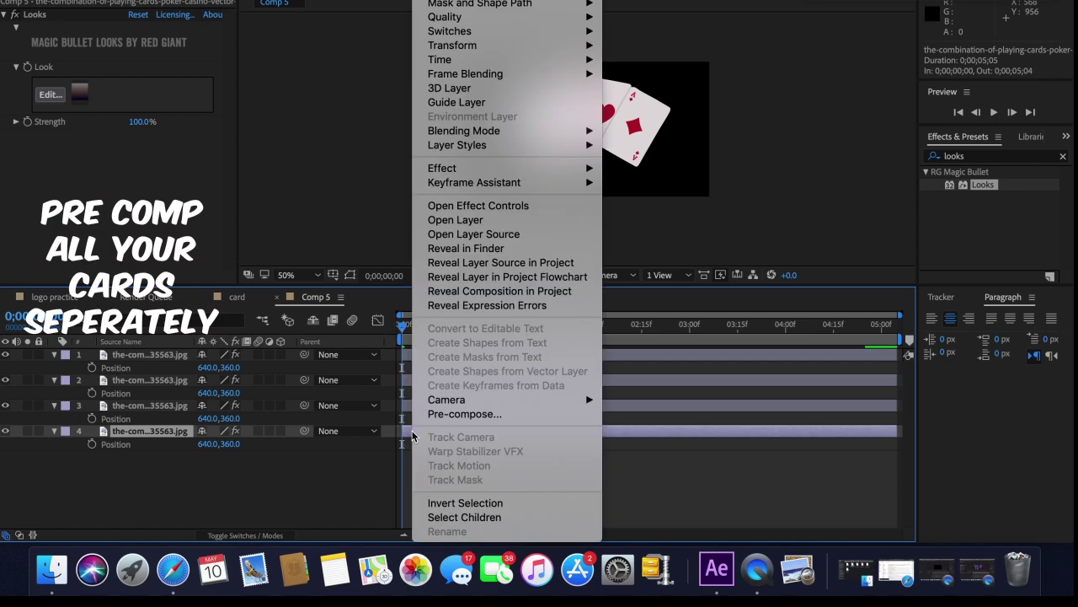
left_click(438, 418)
key("BackSpace")
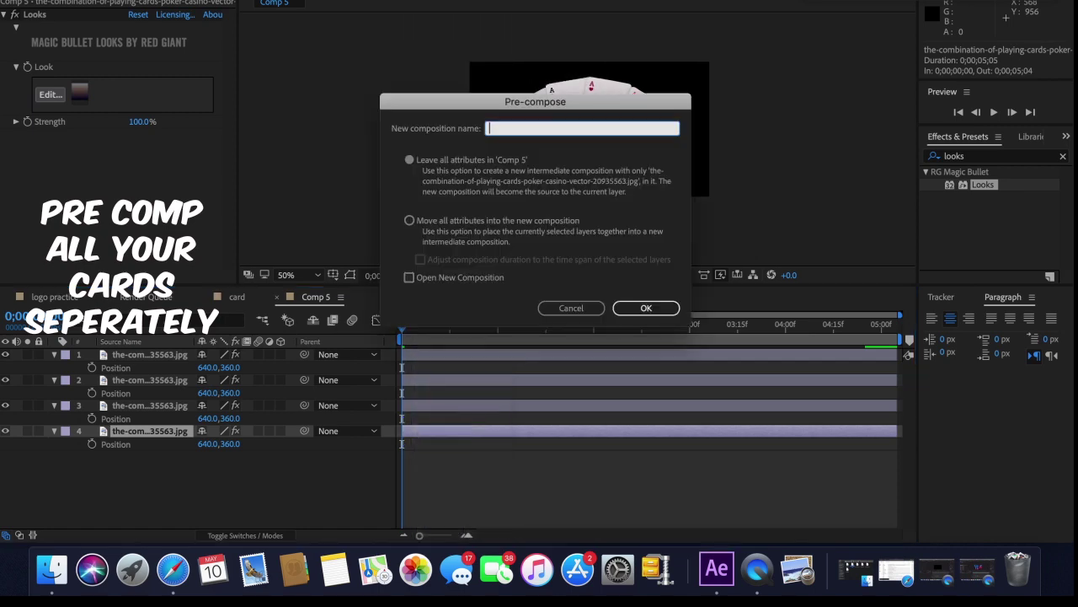
left_click(409, 221)
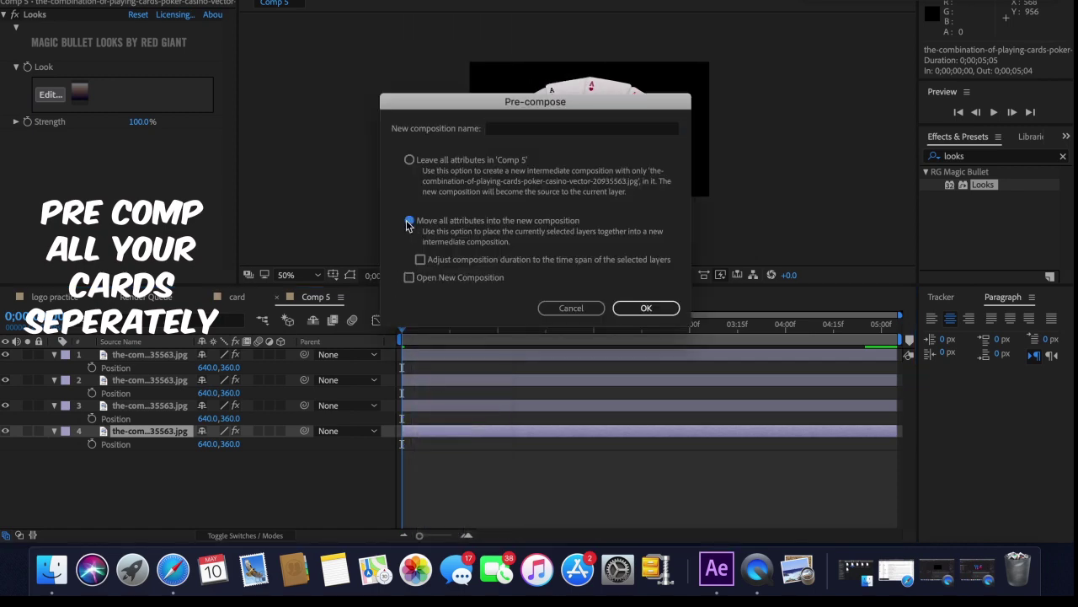
left_click(505, 129)
type("club")
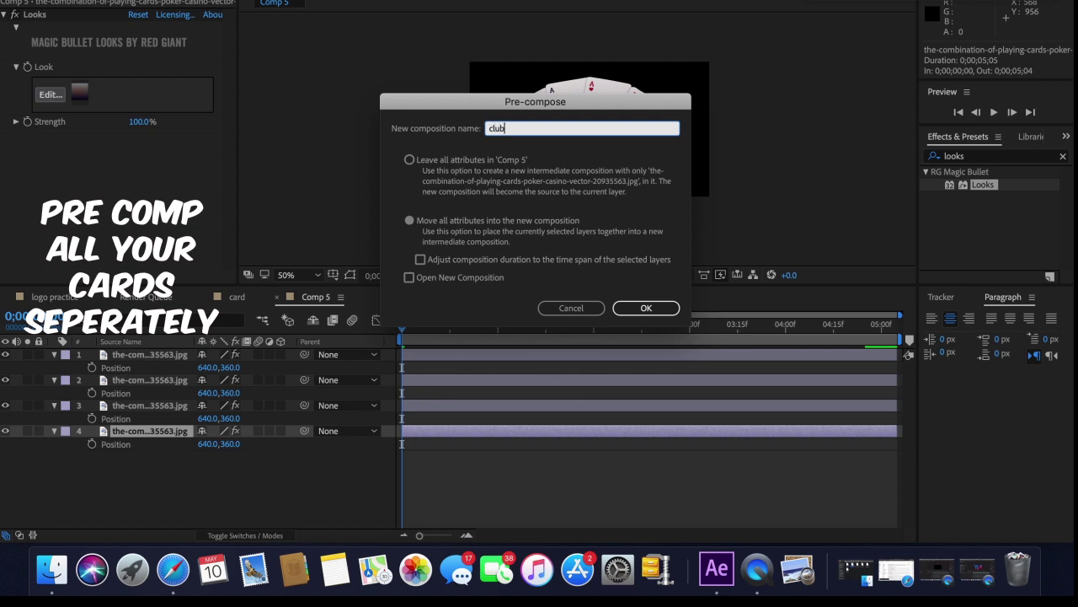
key("Return")
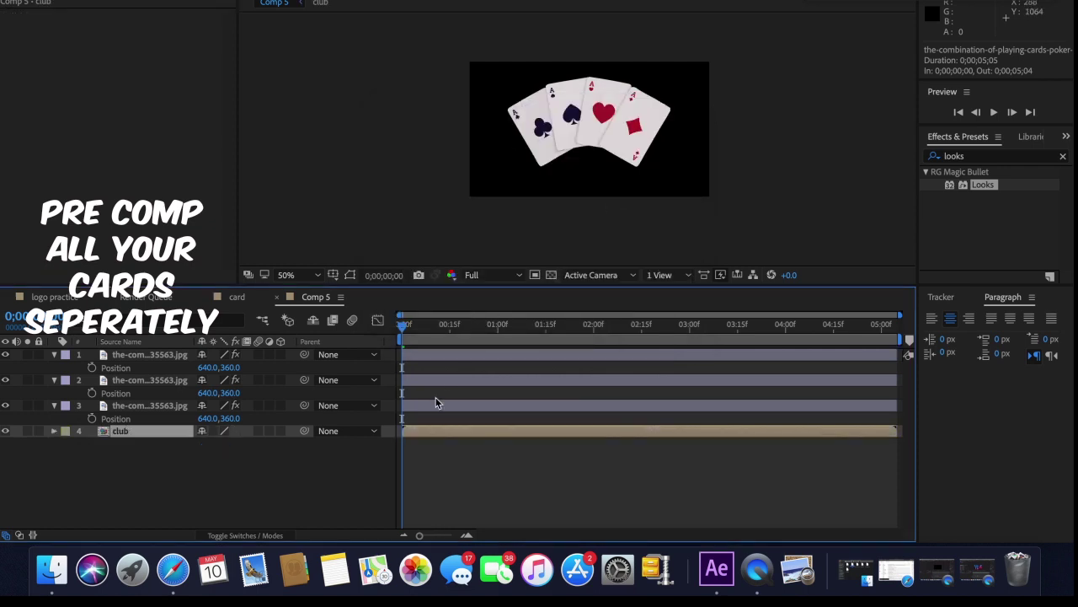
left_click(424, 409)
Pre-compose the third and second card layers as 'spade' and 'heart'.
right_click(422, 405)
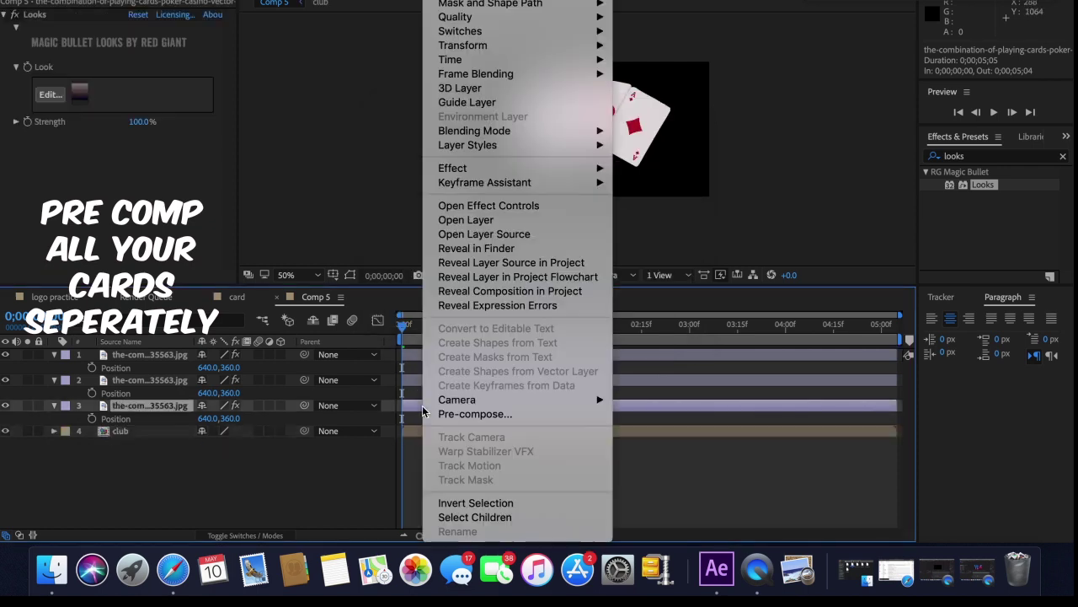
left_click(468, 414)
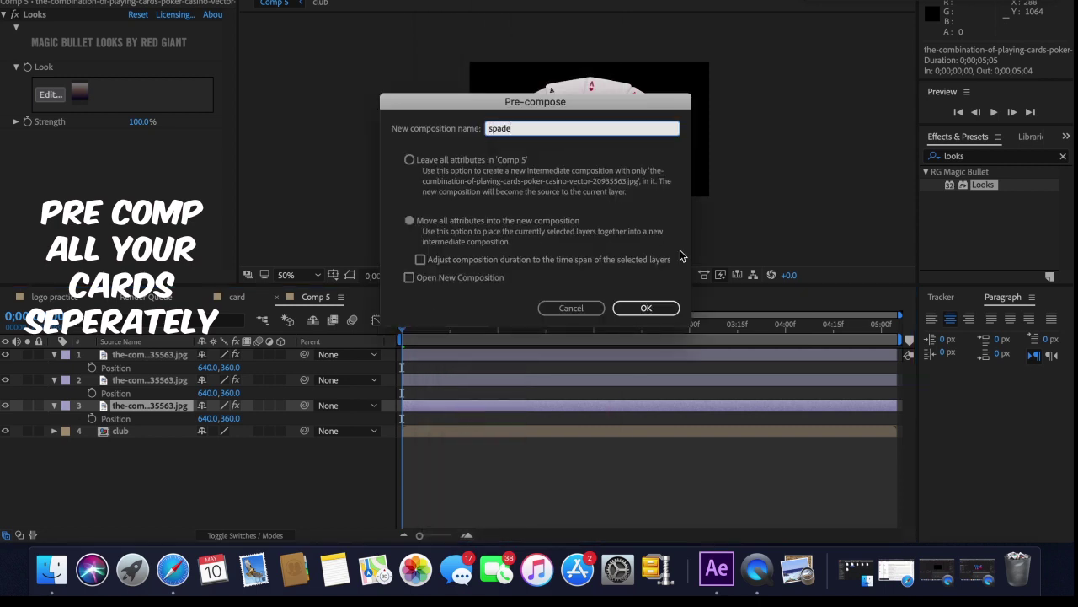
key("Return")
left_click(455, 381)
right_click(453, 383)
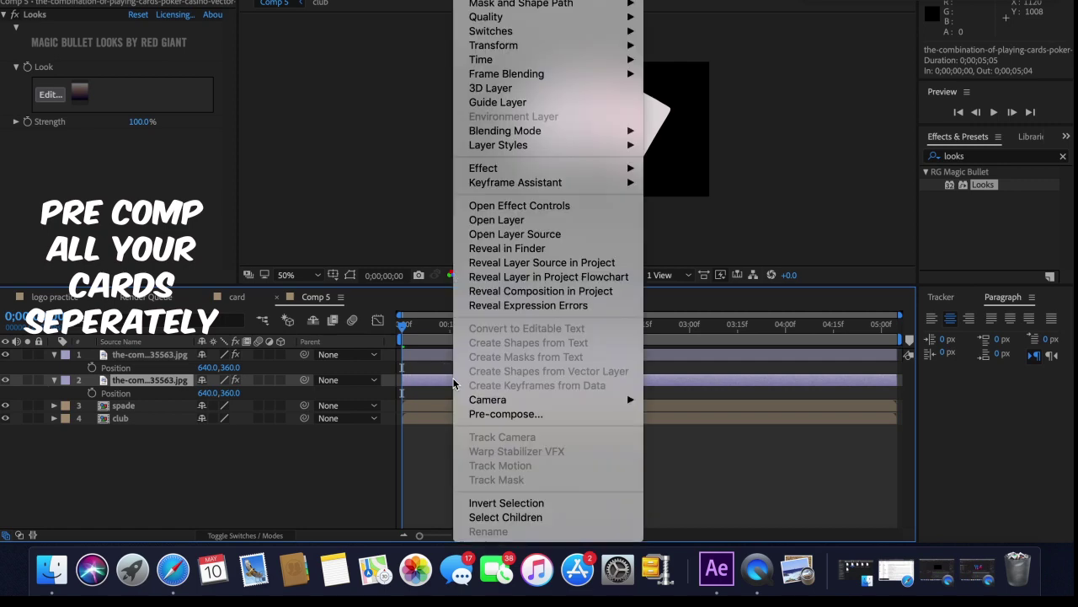
left_click(489, 414)
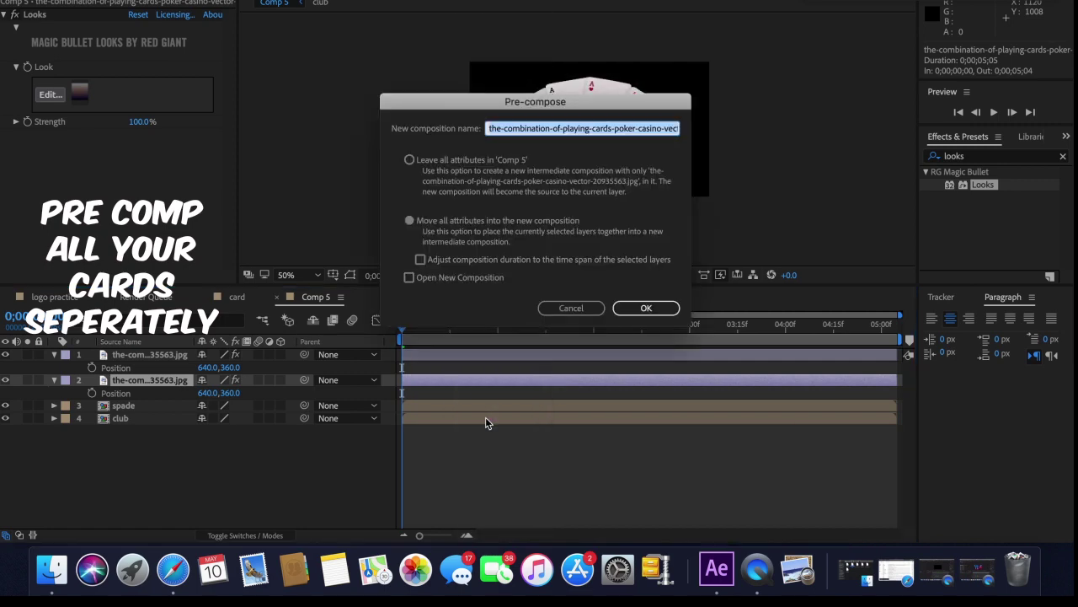
type("heart")
key("Return")
Pre-compose the top card layer as 'diamond'.
left_click(414, 355)
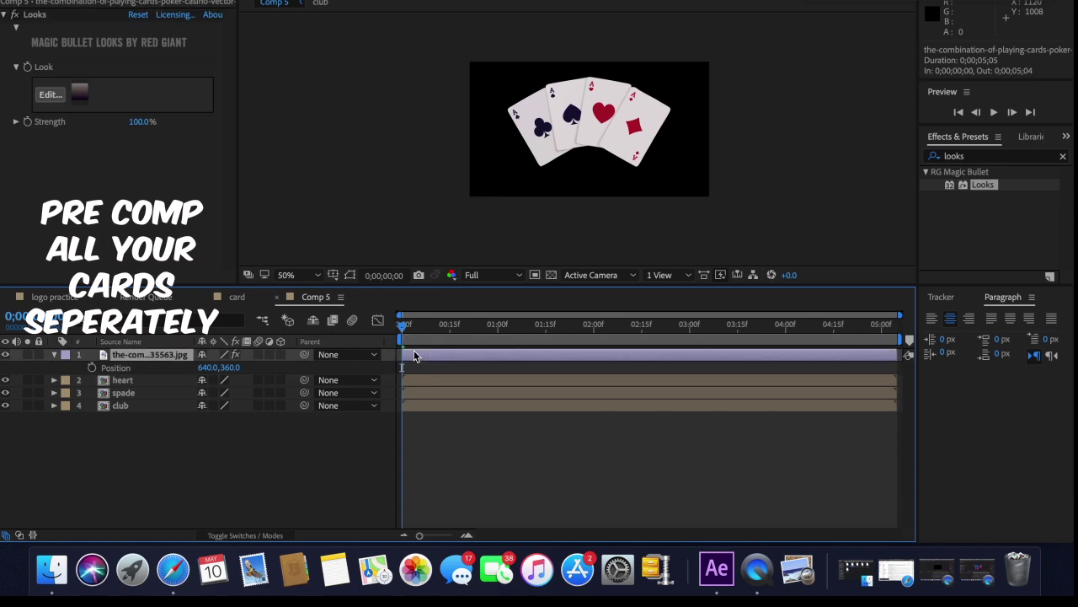
right_click(414, 354)
left_click(446, 413)
key("BackSpace")
type("diamond")
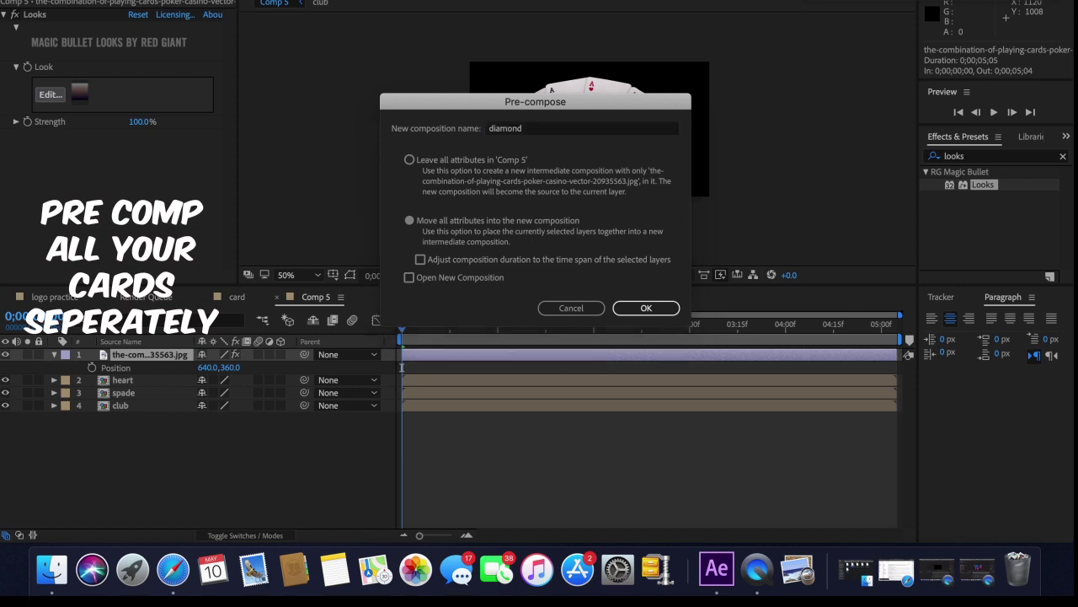
key("Return")
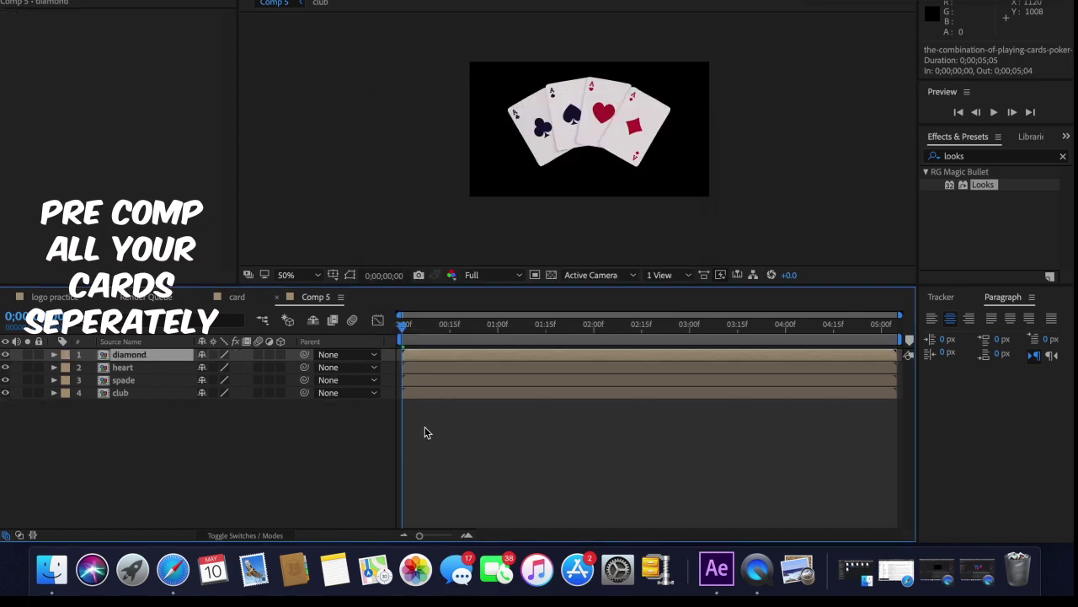
key("p")
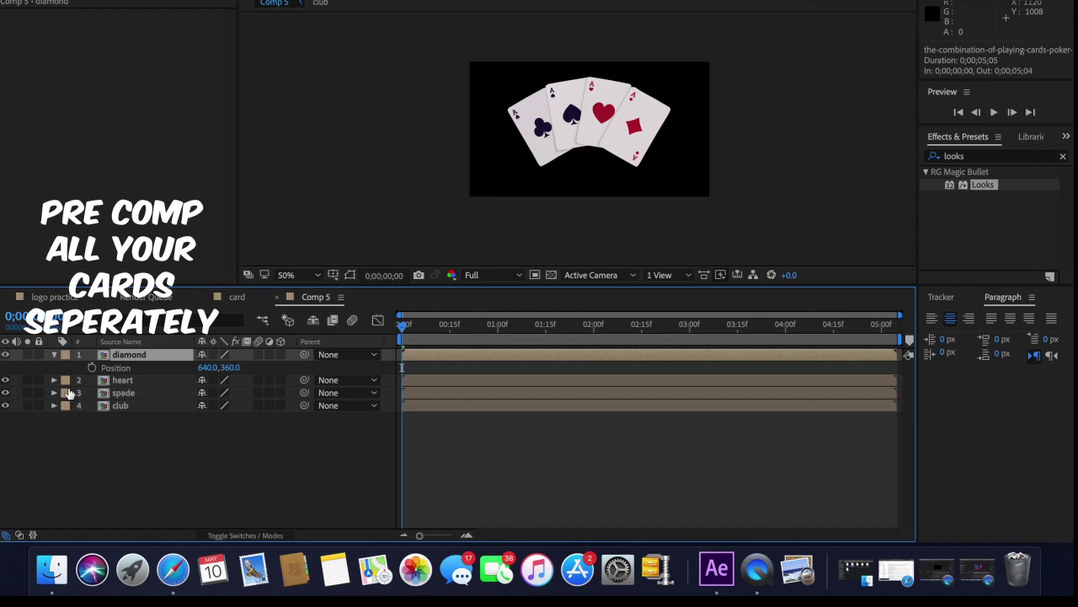
key("p")
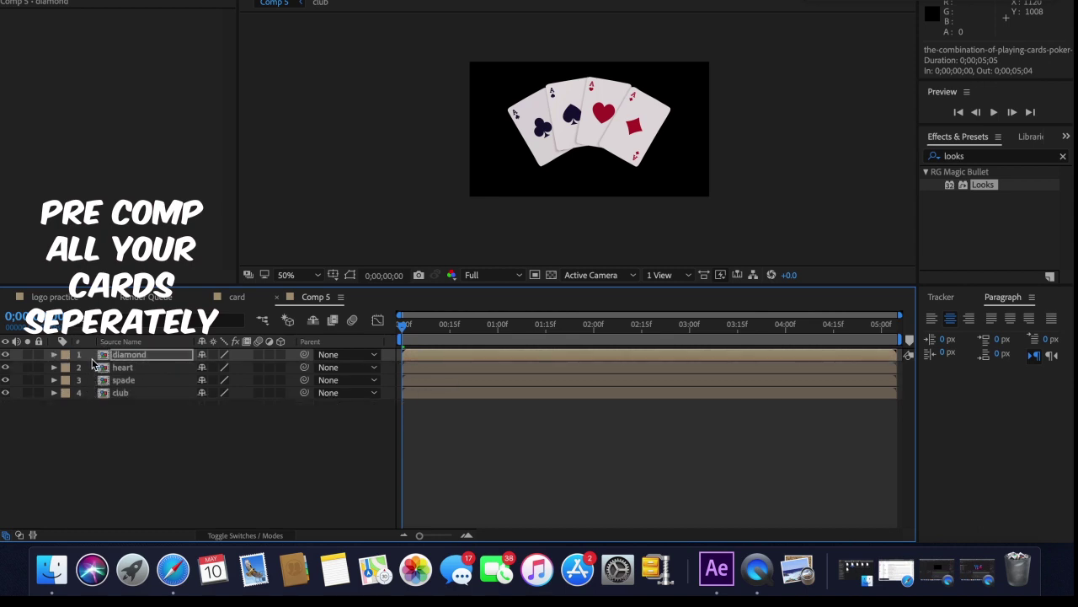
Add Position and Rotation keyframes at time zero on all four card layers.
key("super+a")
key("p")
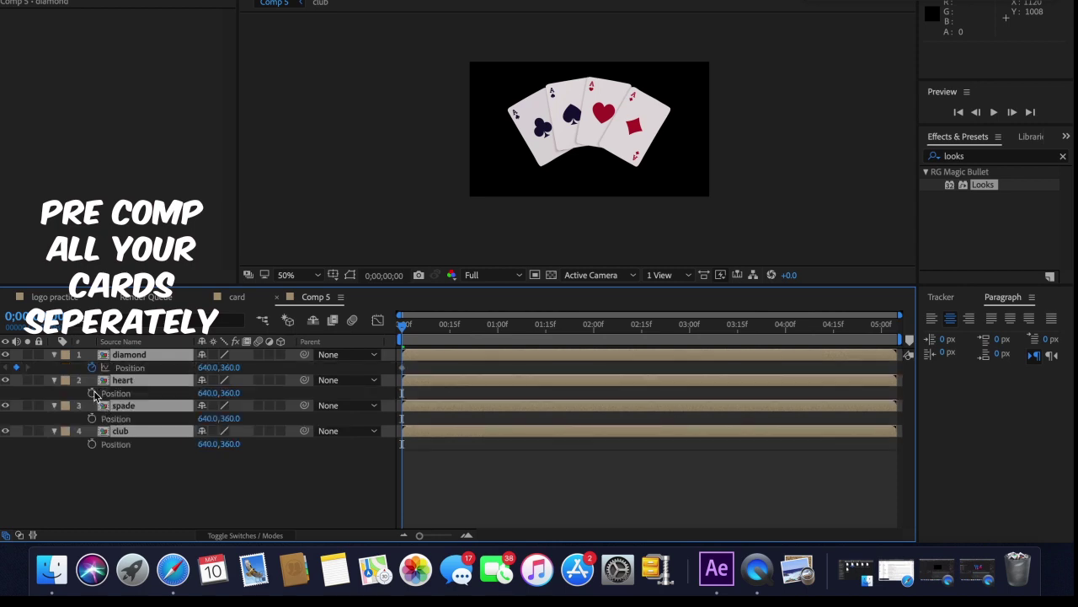
left_click(93, 393)
key("r")
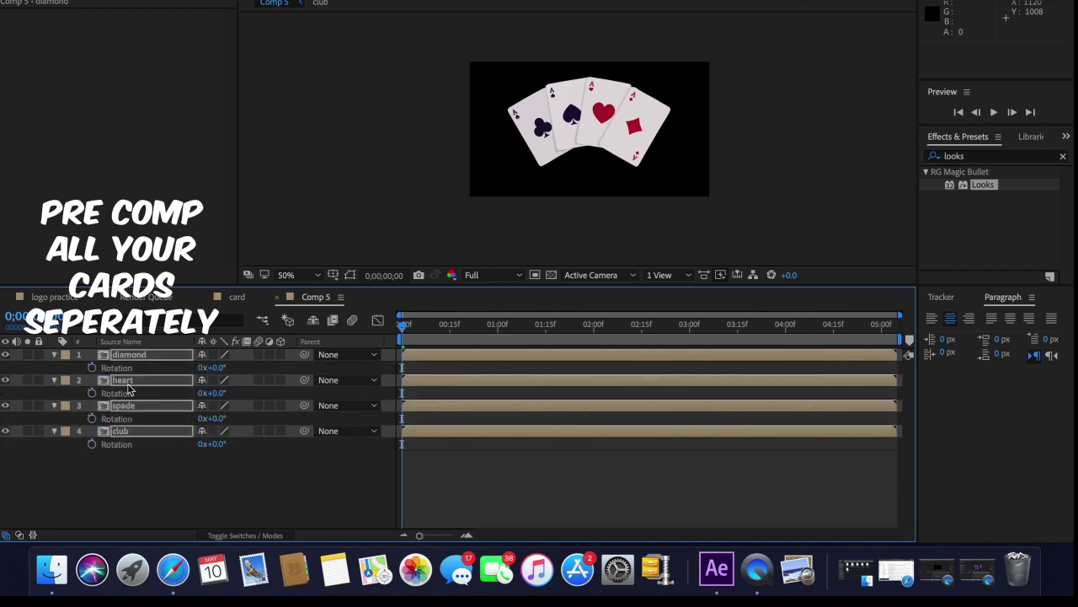
left_click(92, 368)
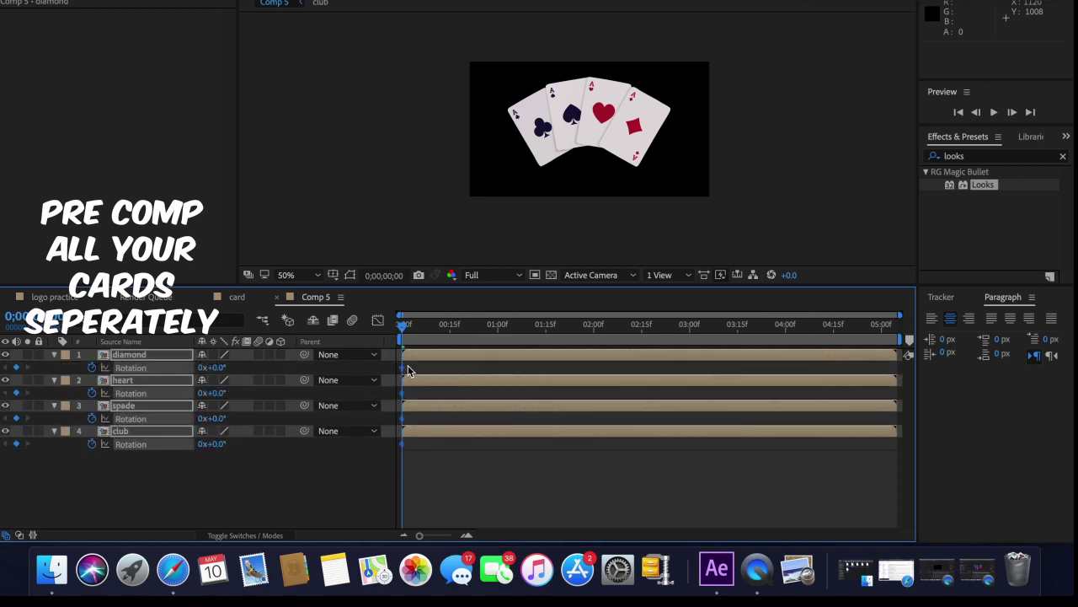
left_click_drag(403, 337, 387, 445)
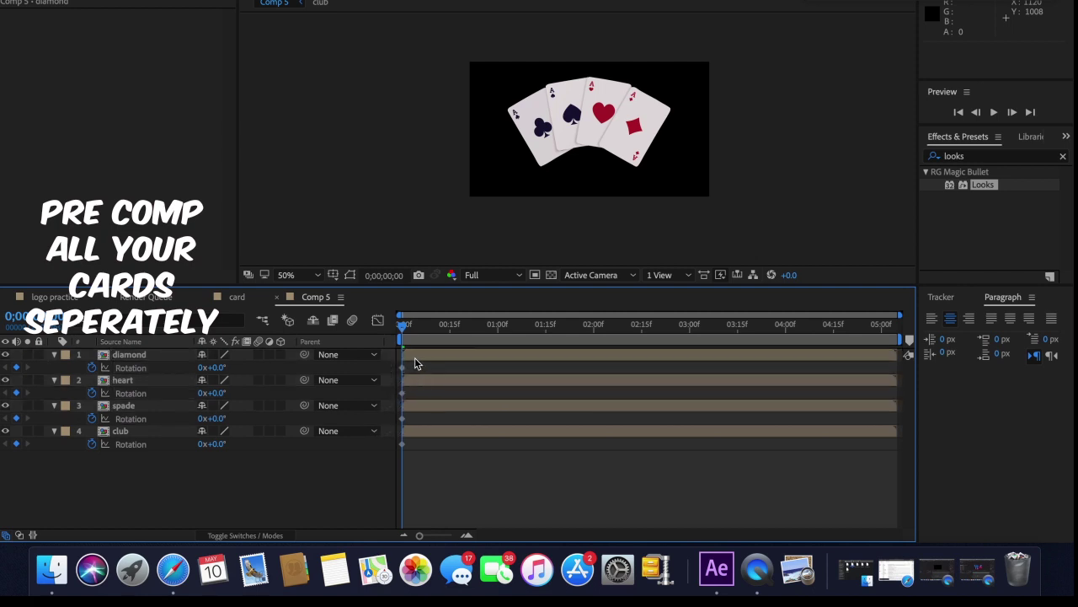
Show Position with Rotation on each card and move the selected keyframes to about 04:15.
left_click(414, 357)
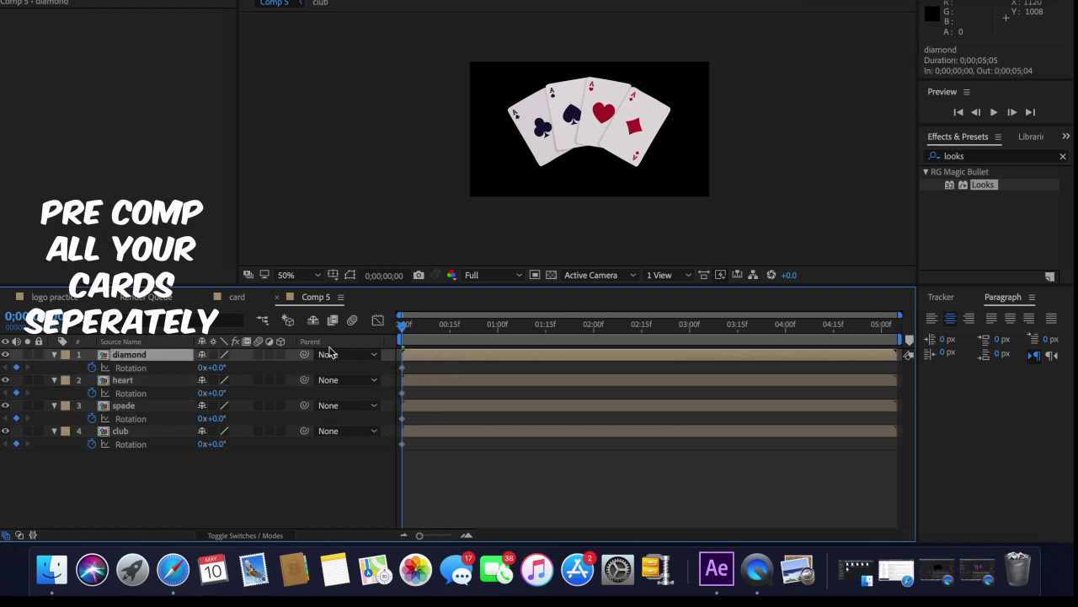
key("alt+shift+p")
left_click(438, 393)
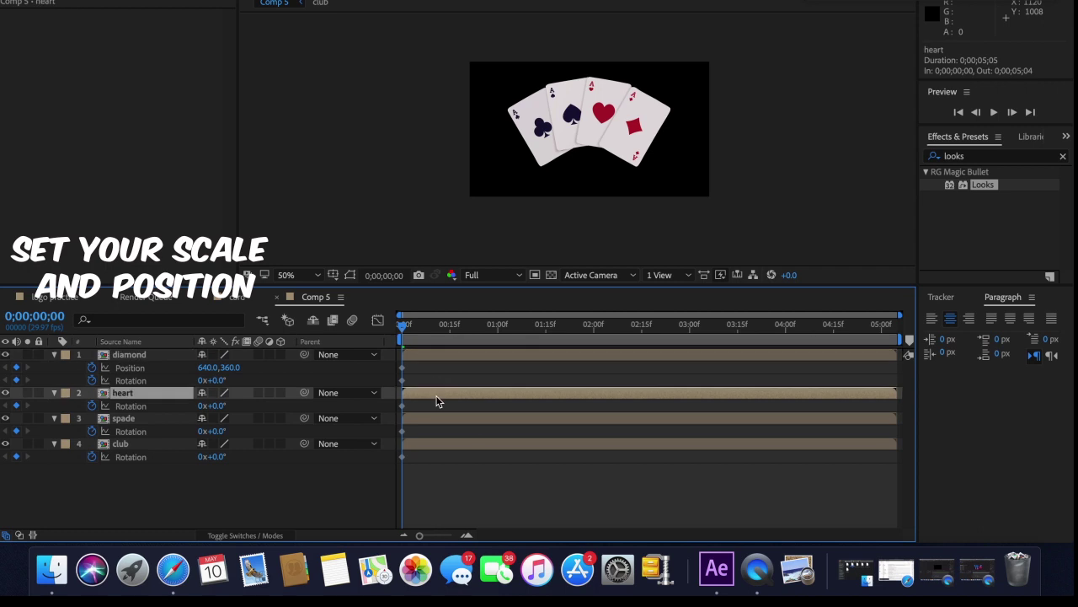
key("alt+shift+p")
left_click(413, 431)
key("alt+shift+p")
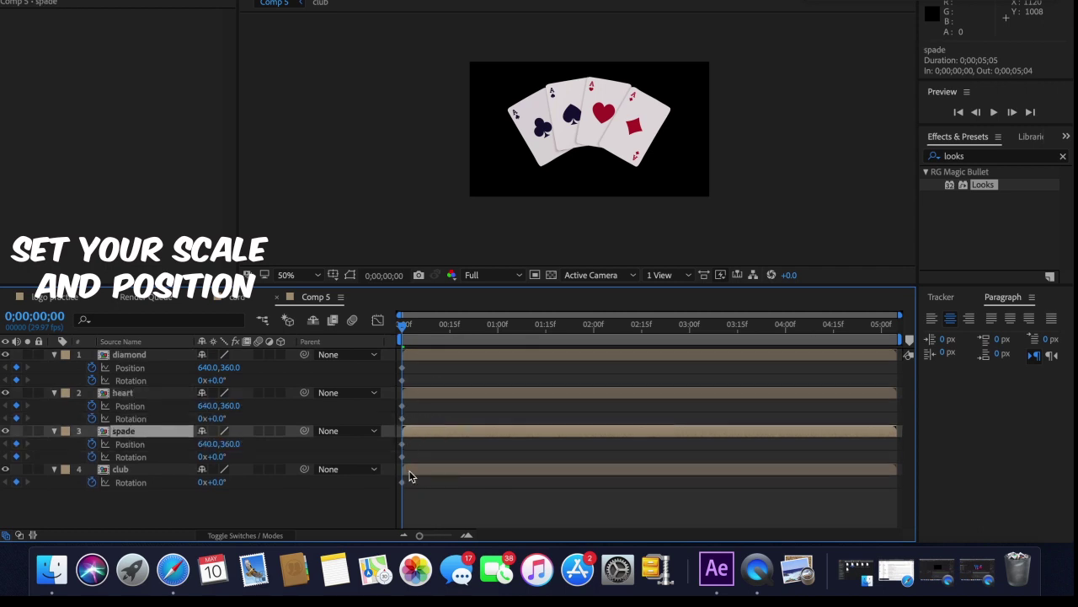
left_click(412, 473)
left_click_drag(429, 367, 401, 501)
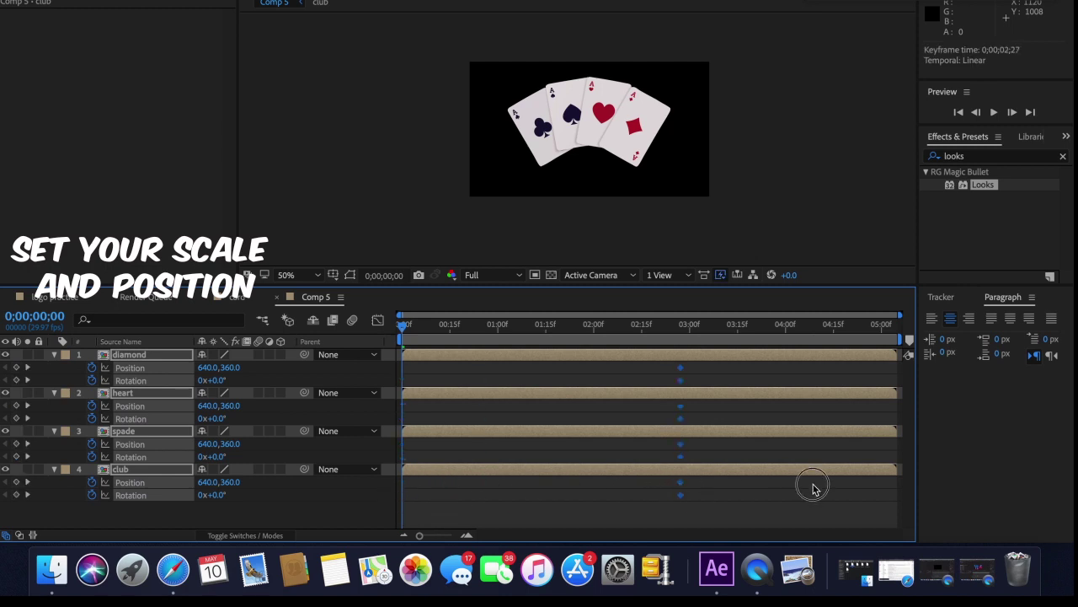
left_click_drag(794, 482, 842, 489)
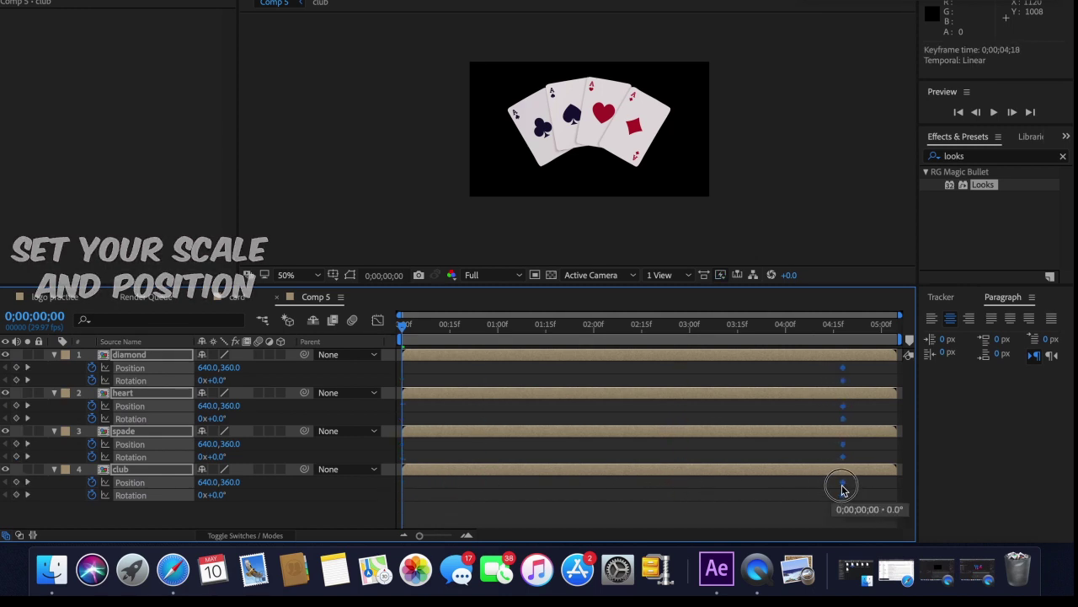
left_click_drag(842, 489, 837, 488)
left_click(423, 366)
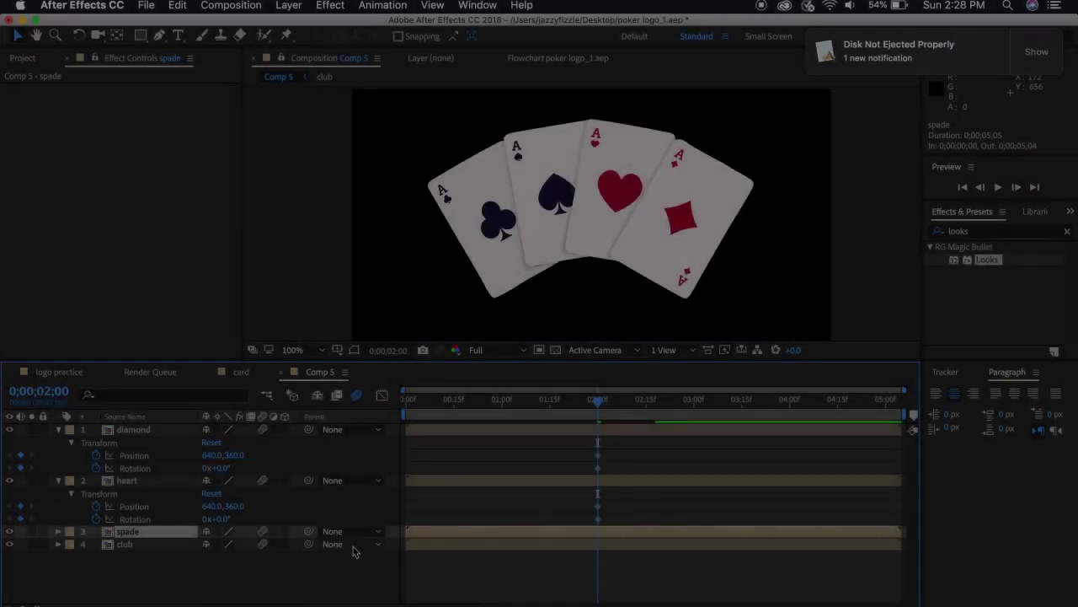
Display spade's Position and Rotation together and reselect the club and spade layers.
key("p")
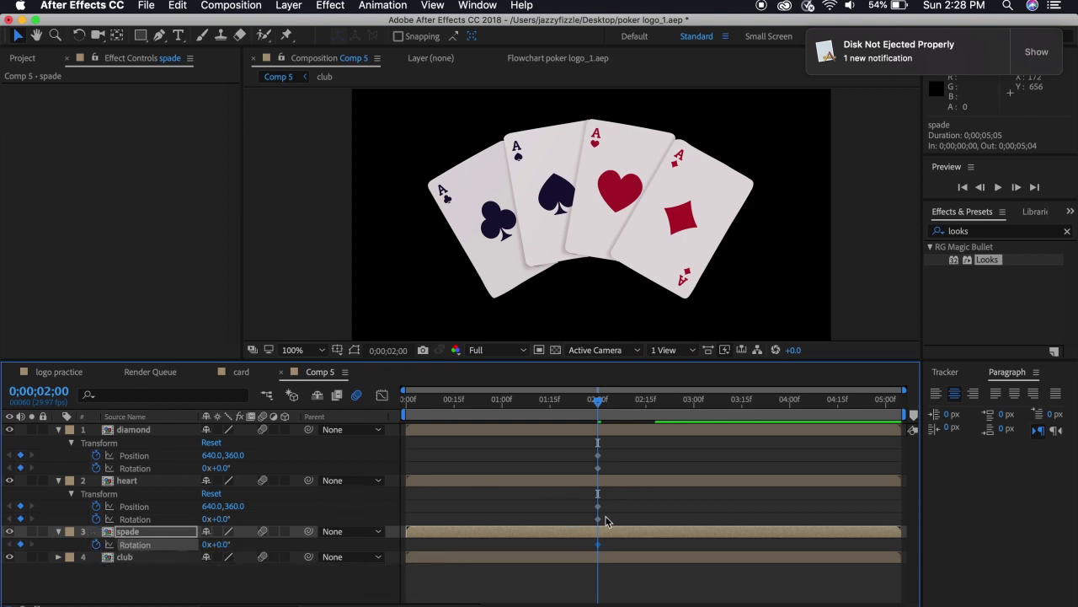
key("shift+p")
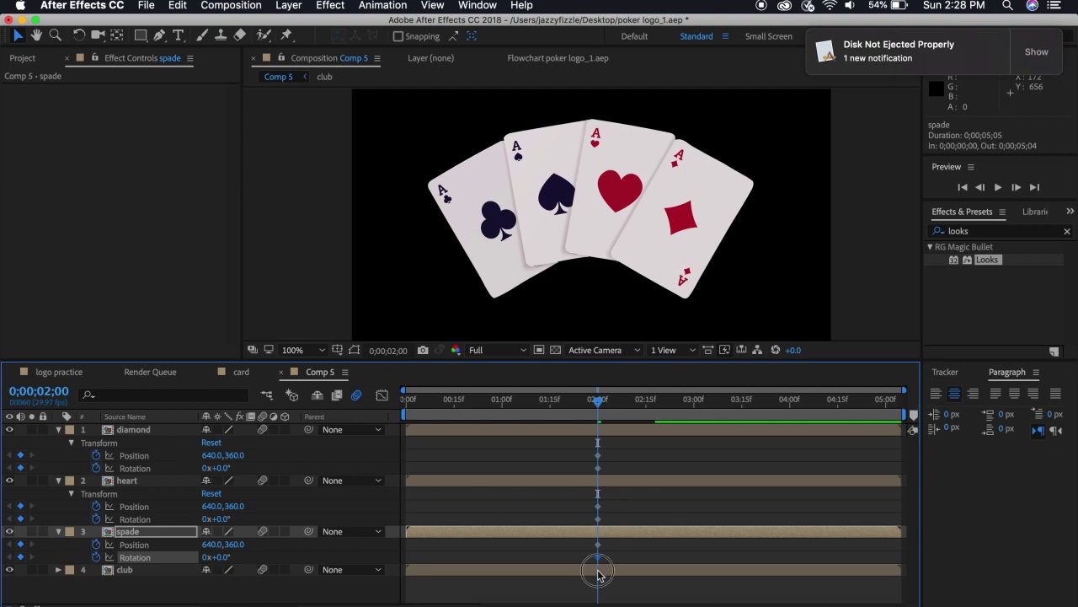
left_click(598, 572)
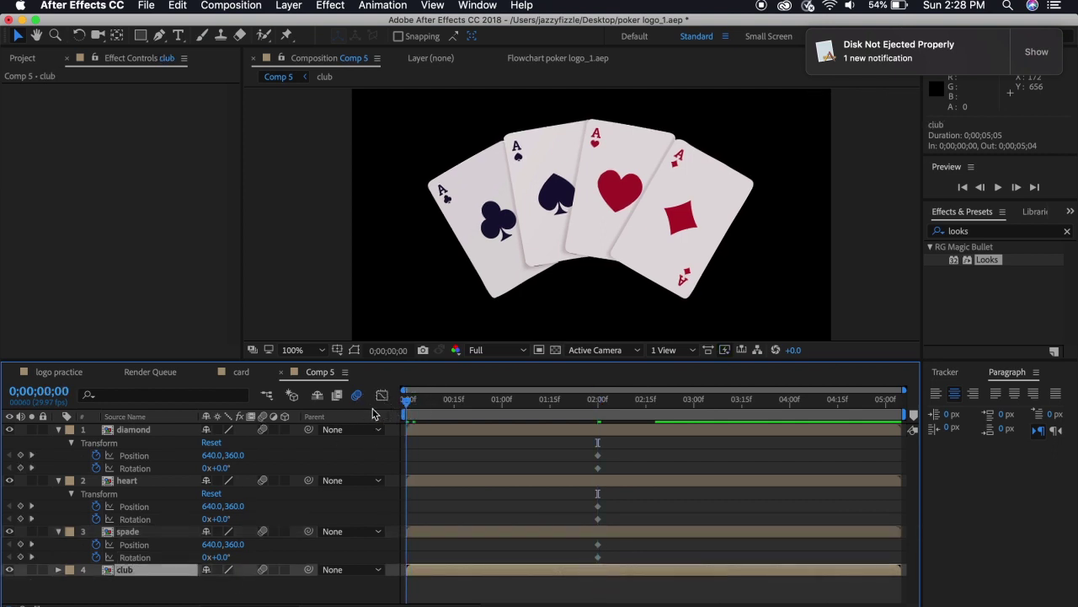
left_click(430, 543)
left_click(419, 533)
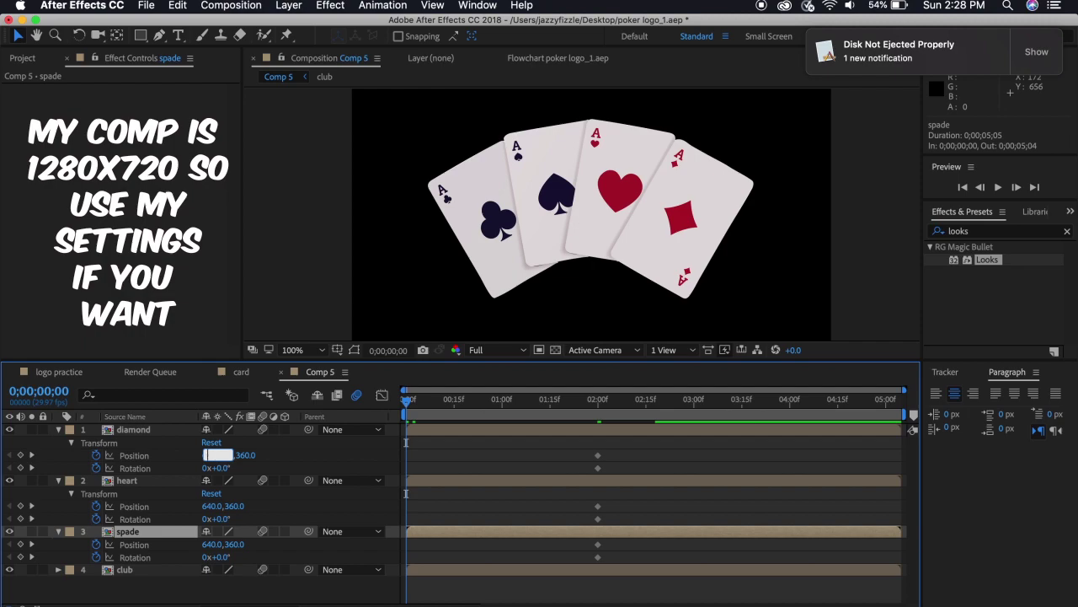
Set the diamond card's frame-0 Position to 450,460 and Rotation to -54°.
type("450")
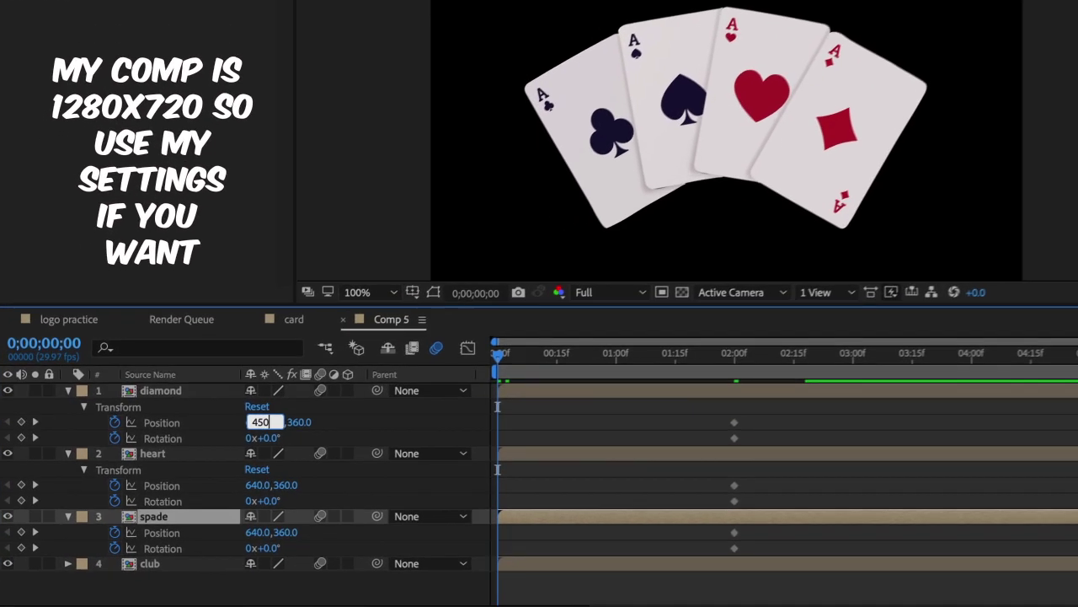
key("Return")
left_click(313, 413)
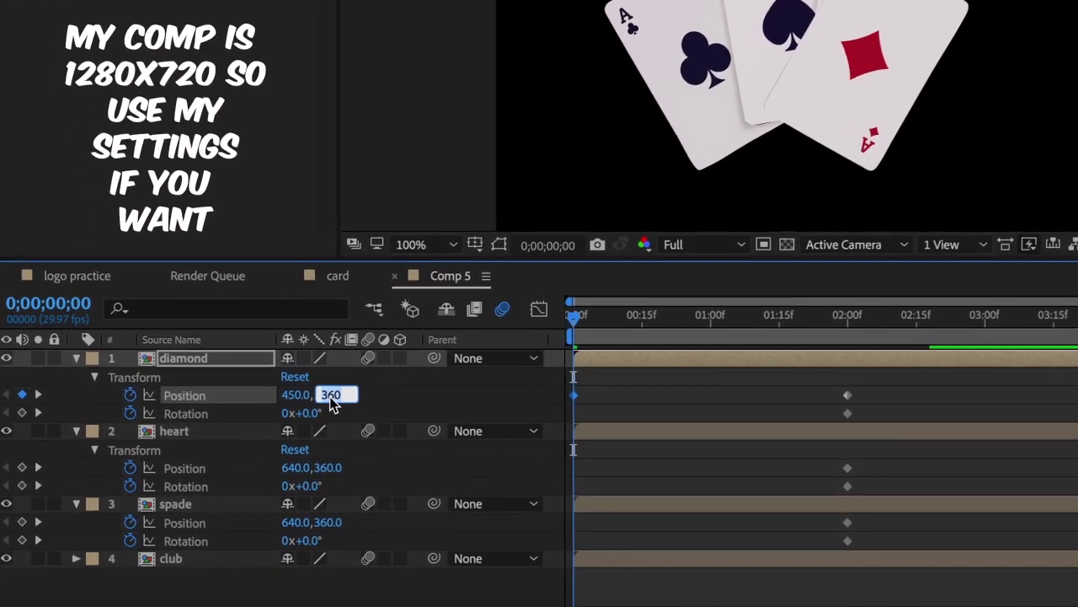
type("460")
key("Return")
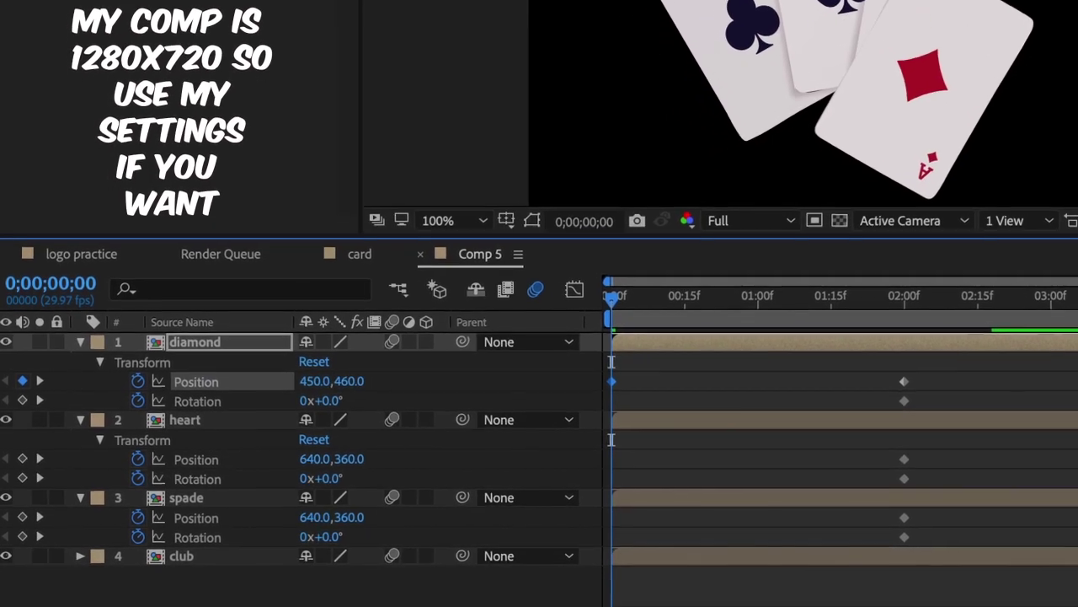
left_click(343, 392)
type("-54")
key("Return")
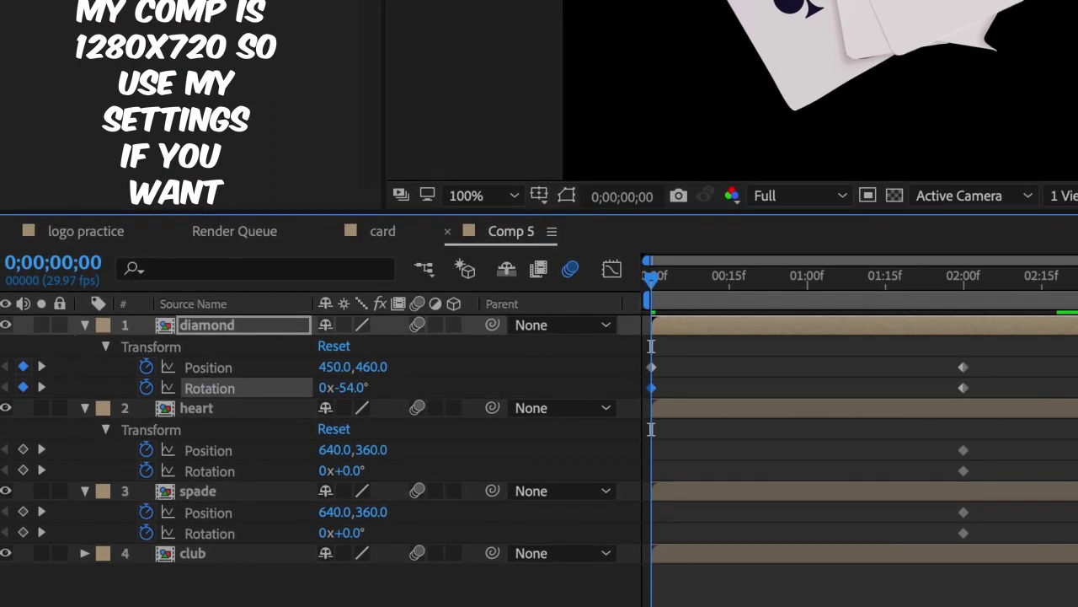
Set the heart card's frame-0 Position to 468,408 and Rotation to -24°.
left_click(339, 451)
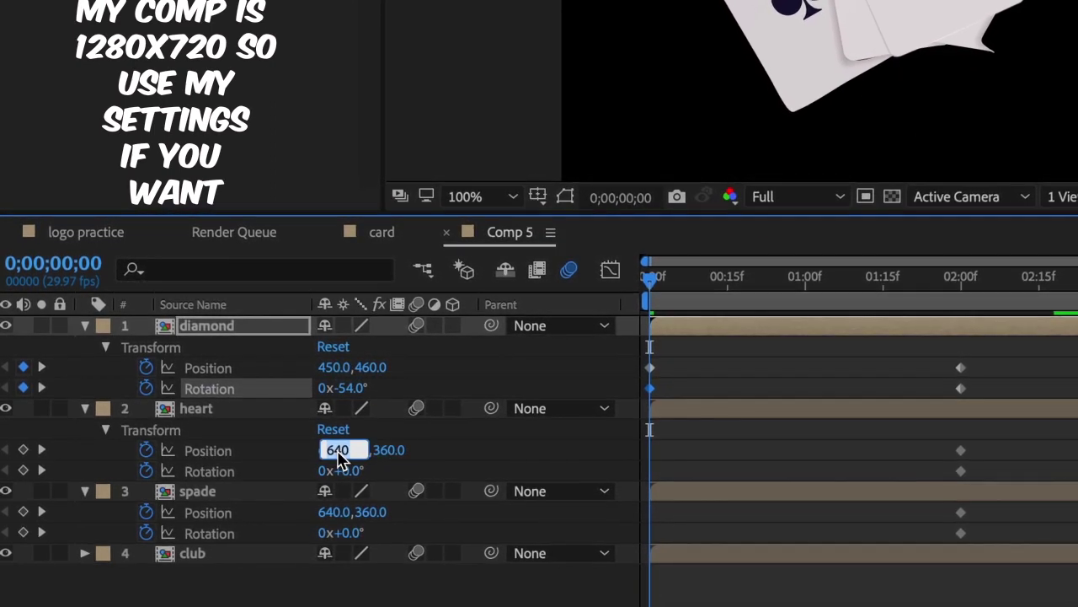
type("4")
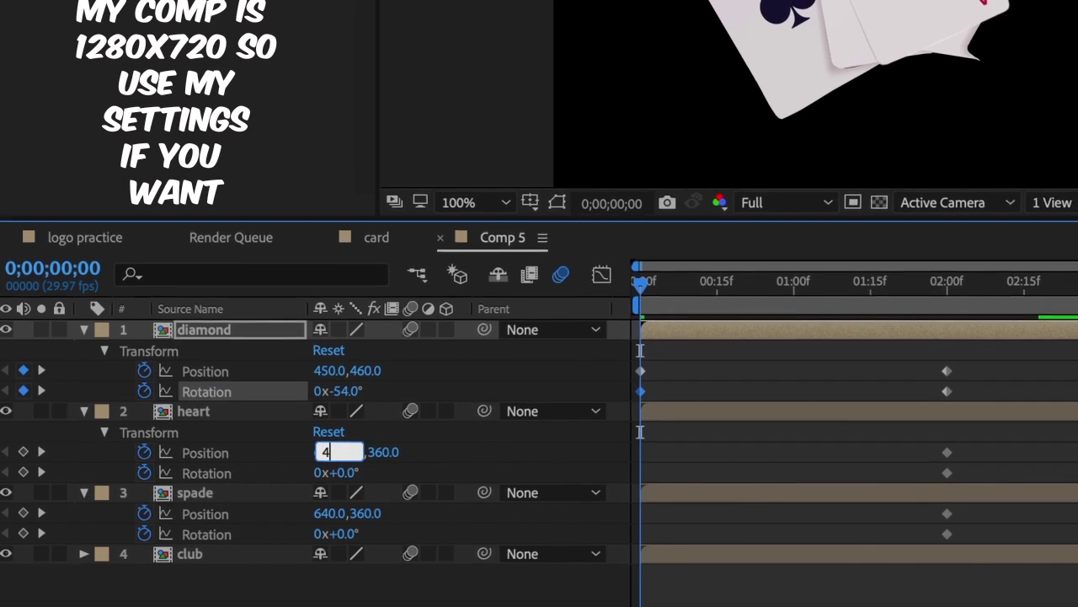
type("68")
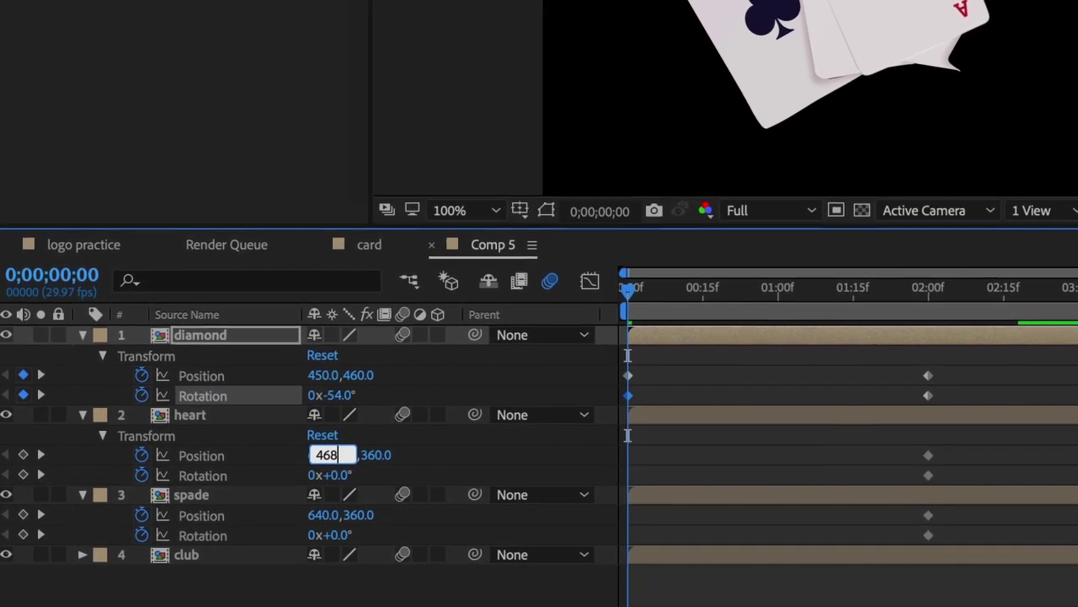
key("Return")
left_click(360, 458)
type("40")
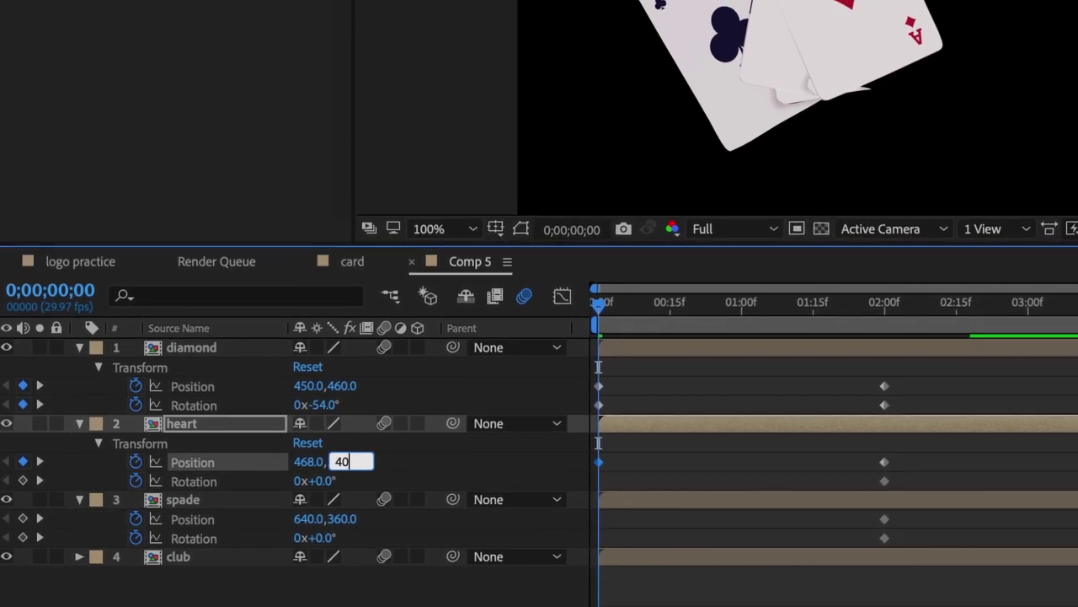
type("8")
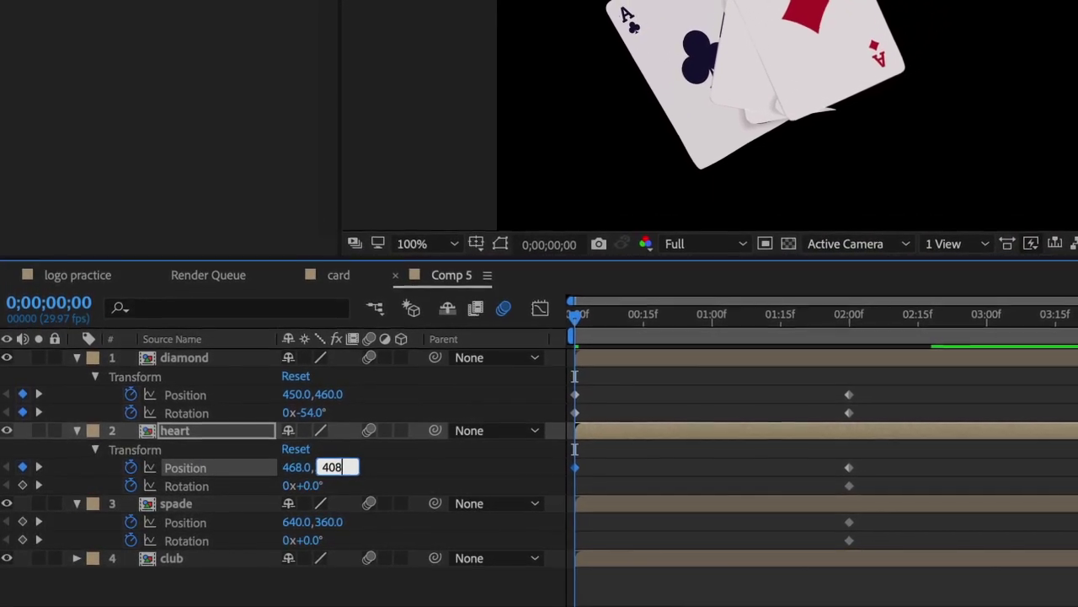
key("Return")
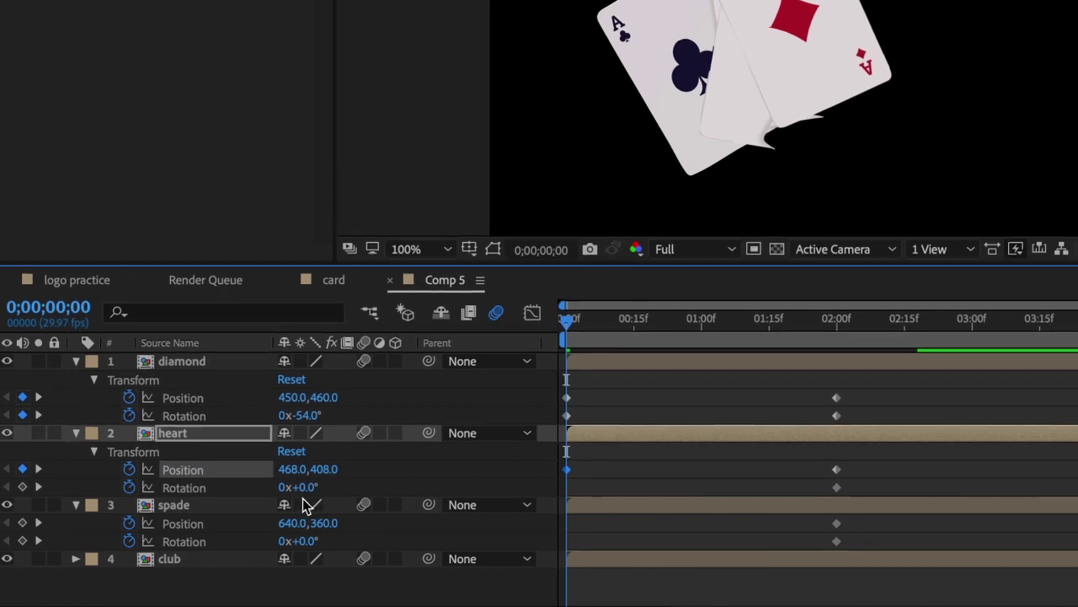
left_click(304, 487)
type("-24")
key("Return")
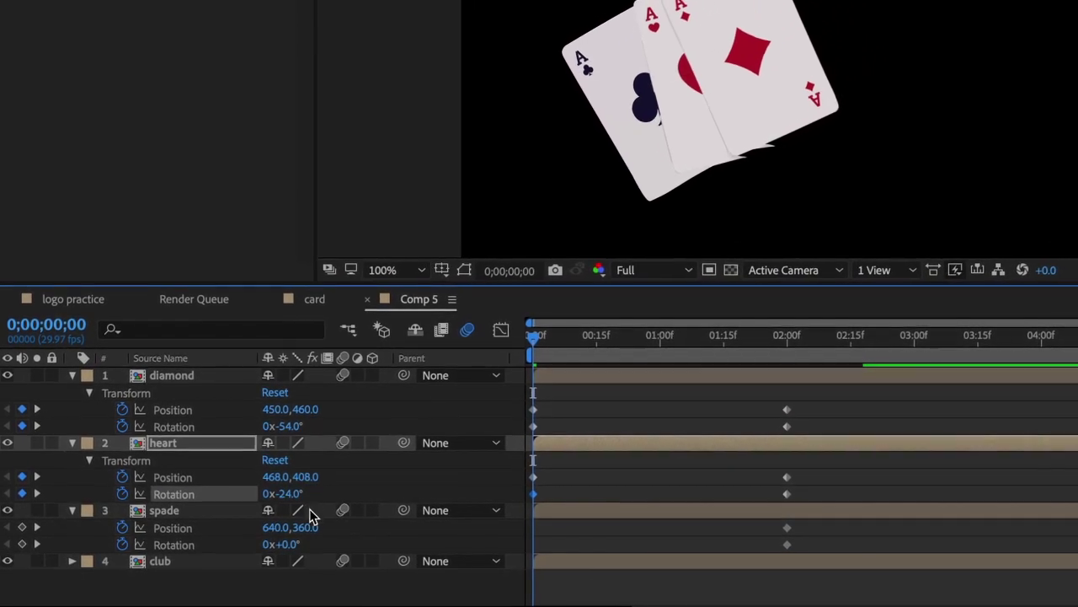
Start the spade card at Position 540,388 with -12° Rotation, then preview the fan-open.
left_click(185, 520)
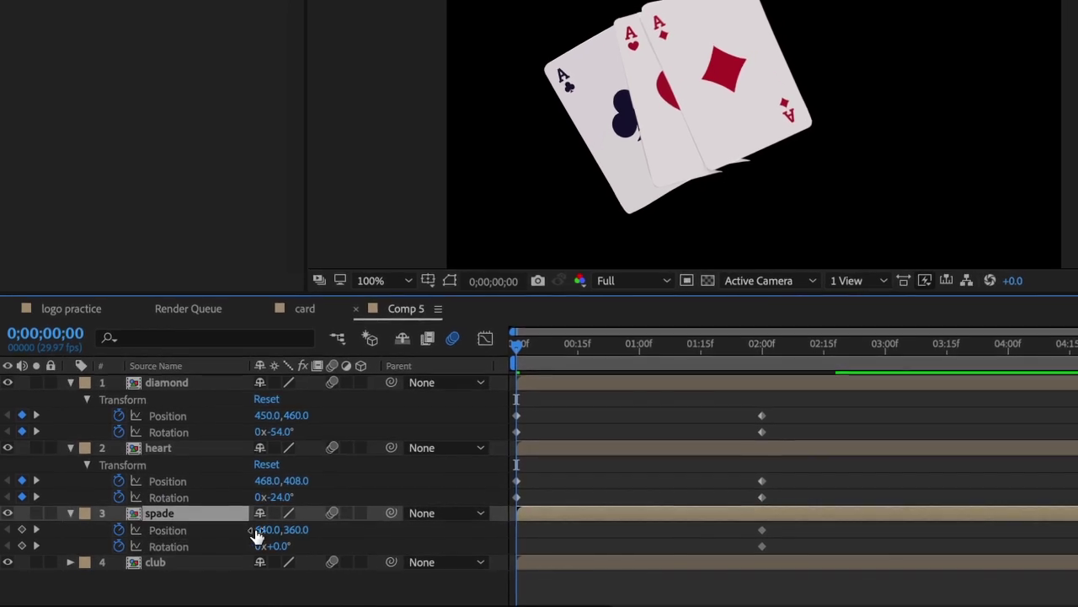
left_click(264, 529)
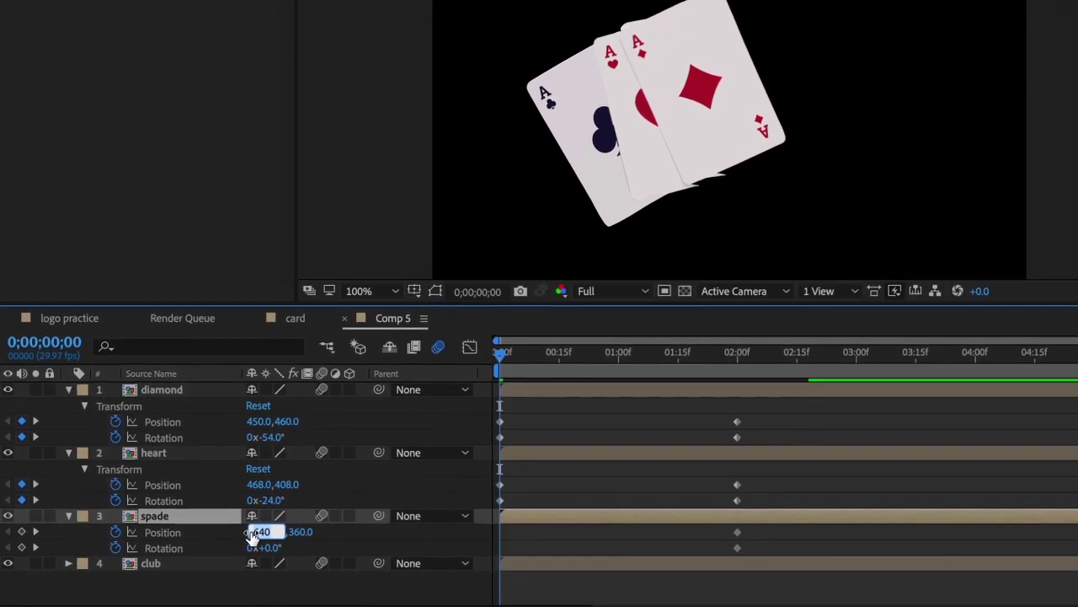
type("540")
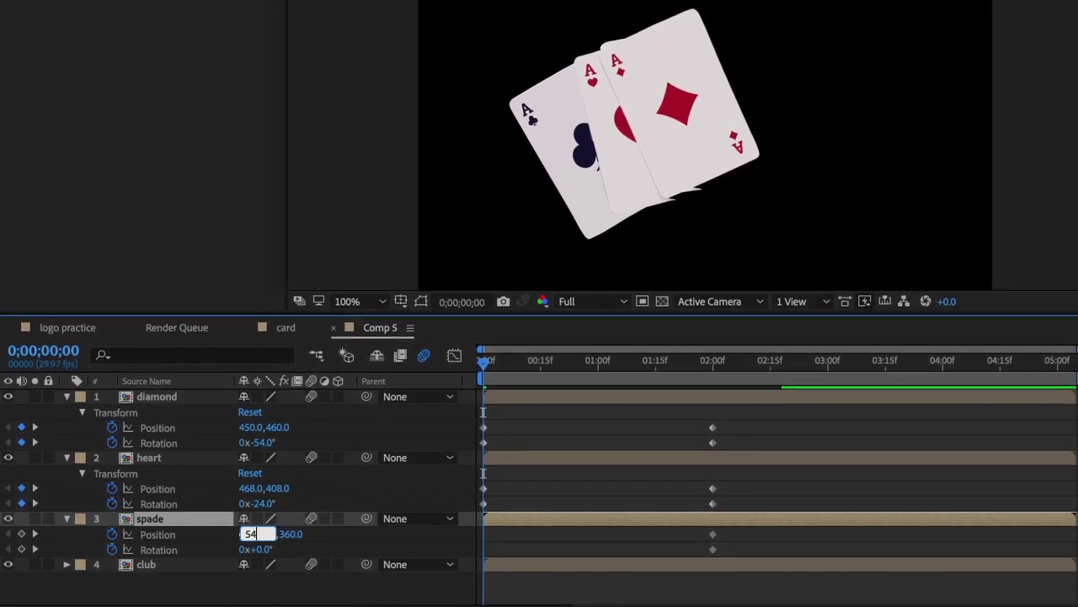
key("Return")
left_click(269, 535)
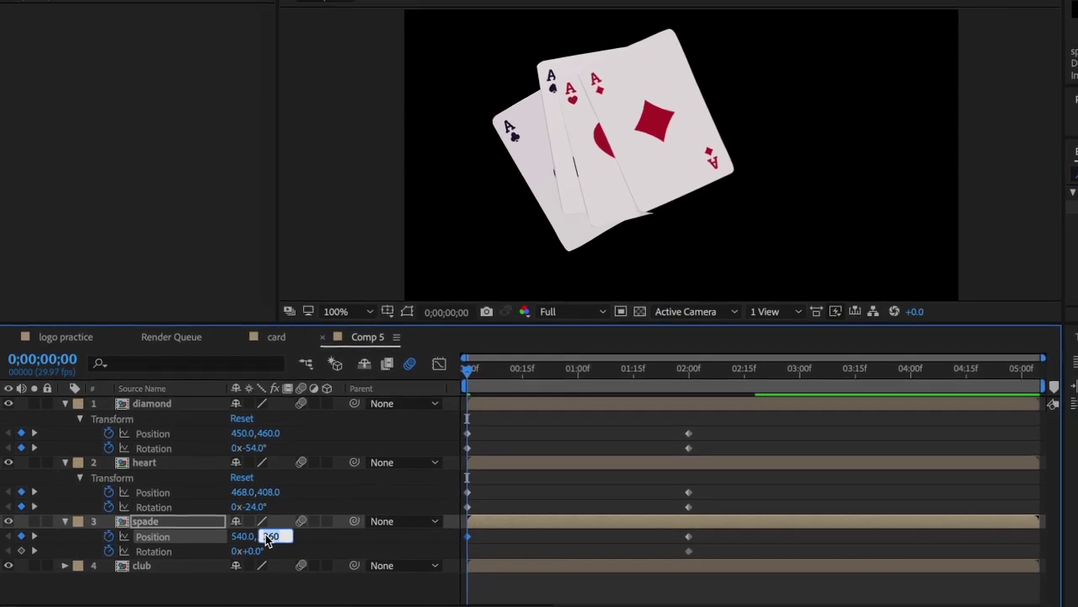
type("388.")
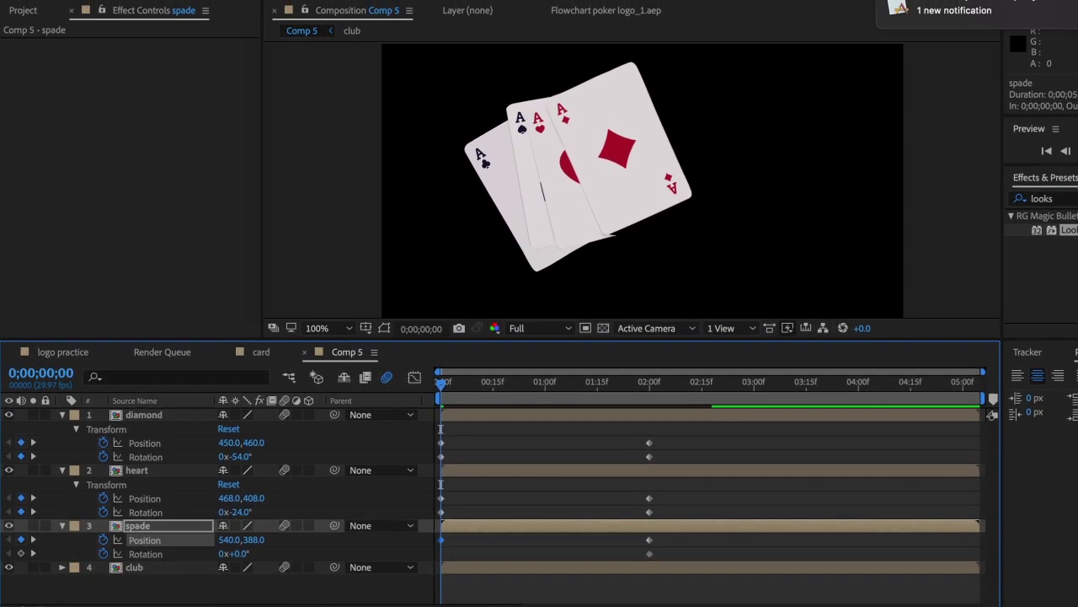
left_click(238, 553)
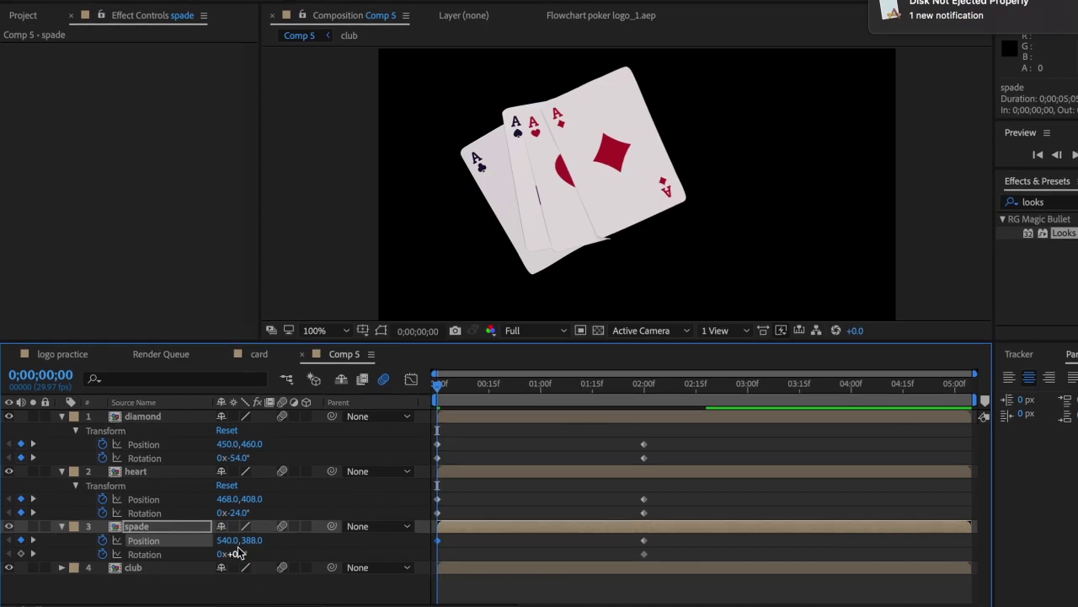
type("-12")
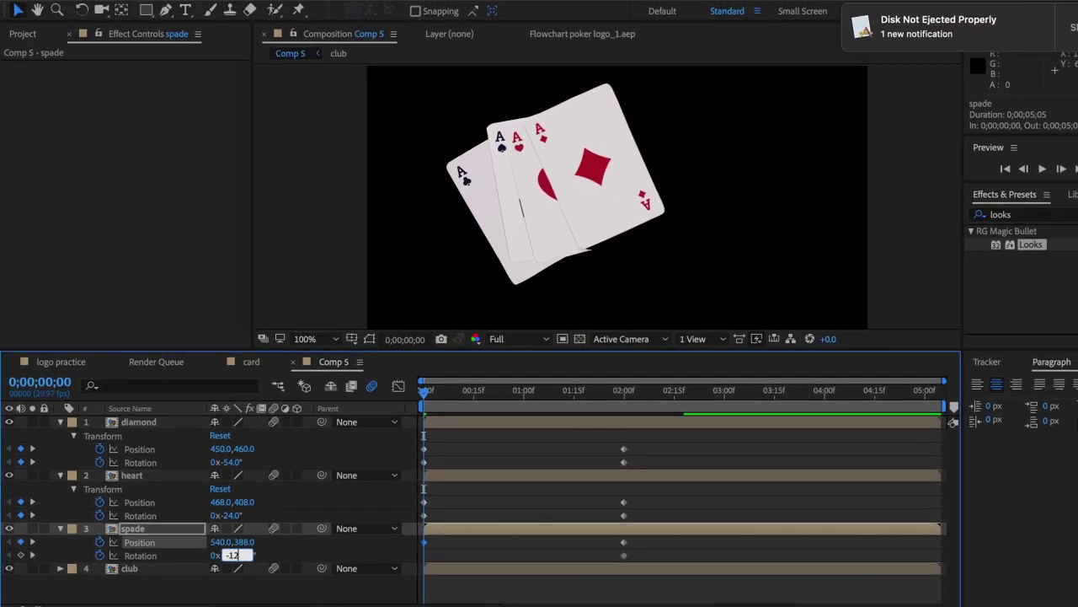
key("Return")
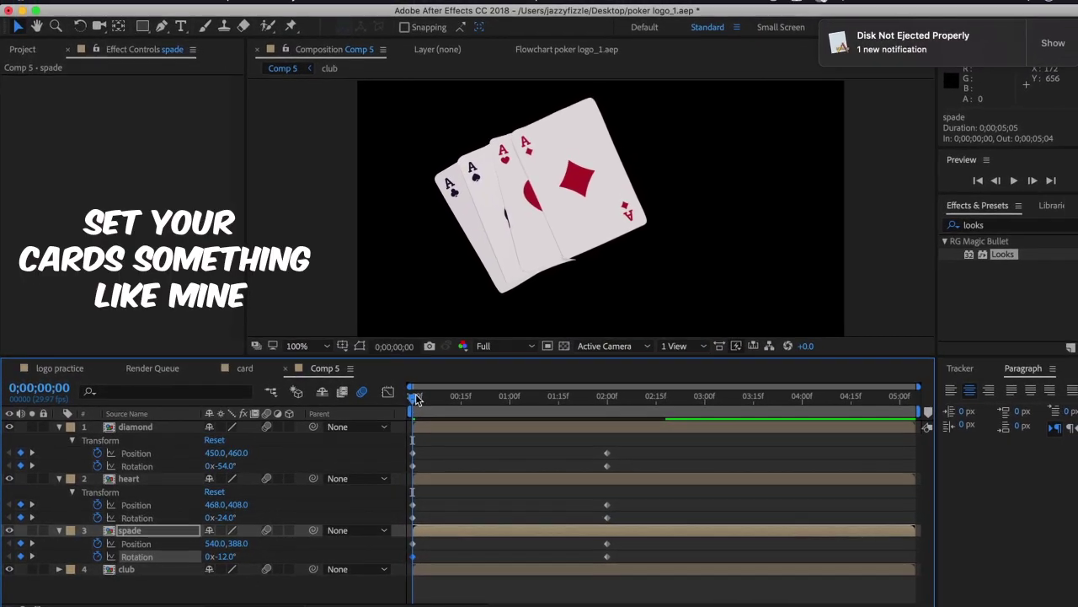
key("space")
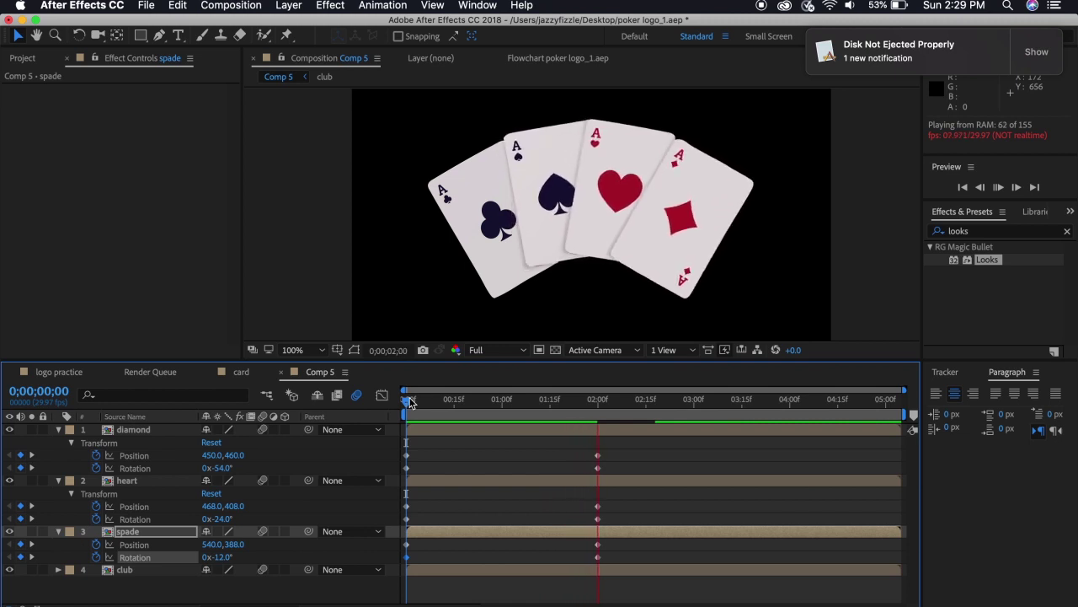
Select every card's keyframes, show their speed curves, and begin reshaping a curve handle.
left_click_drag(613, 443, 397, 572)
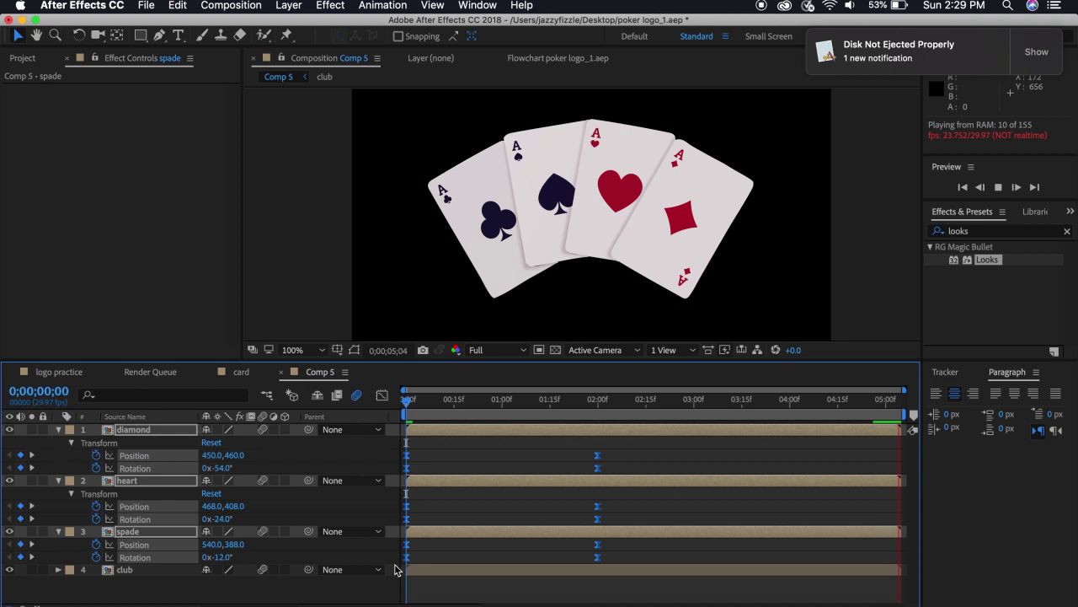
left_click(382, 395)
mouse_move(626, 433)
left_mouse_down()
mouse_move(397, 578)
mouse_move(486, 564)
left_mouse_up()
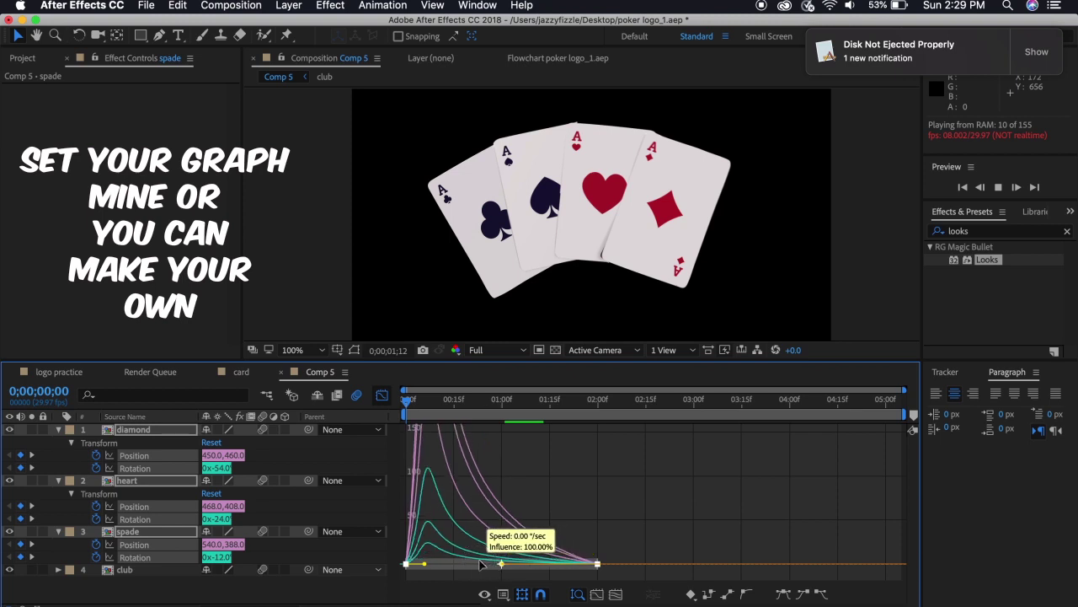
Pull the speed-curve handle so cards snap open then settle, and preview from frame 0.
left_click_drag(486, 564, 501, 565)
left_click(405, 407)
key("space")
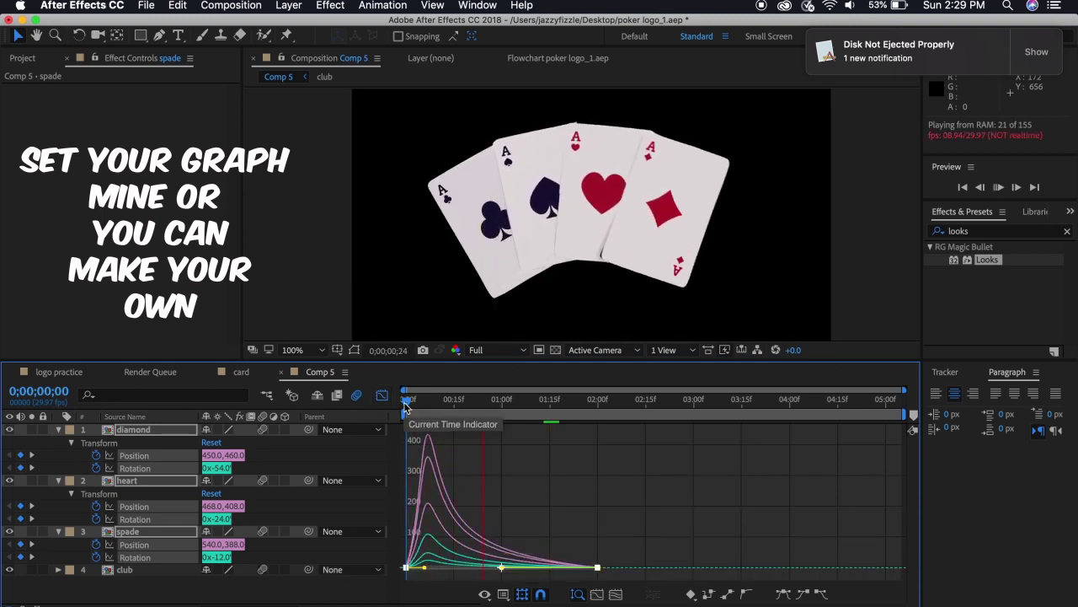
key("space")
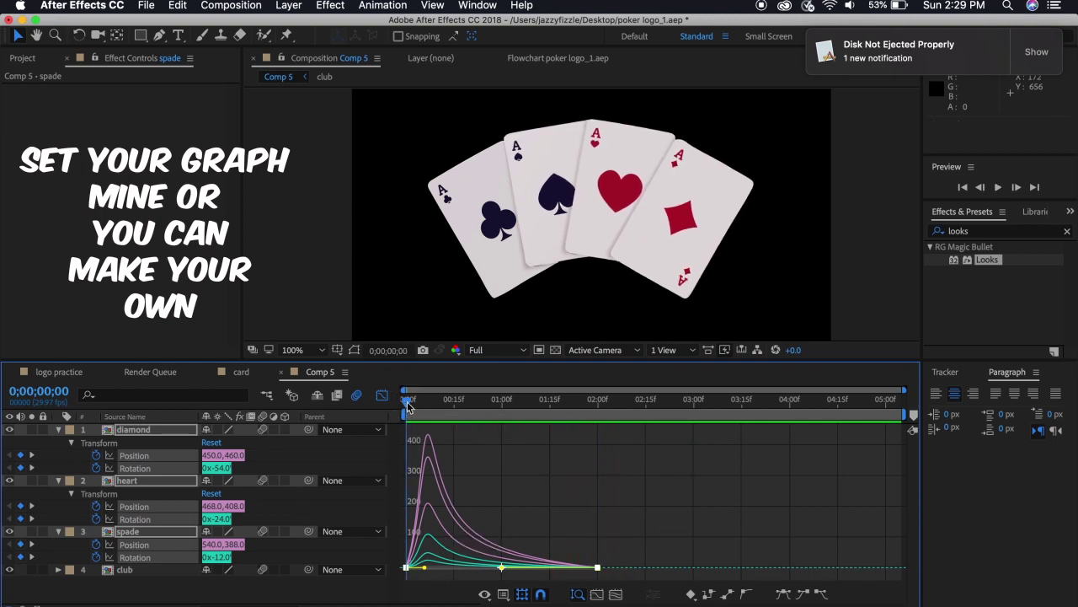
key("space")
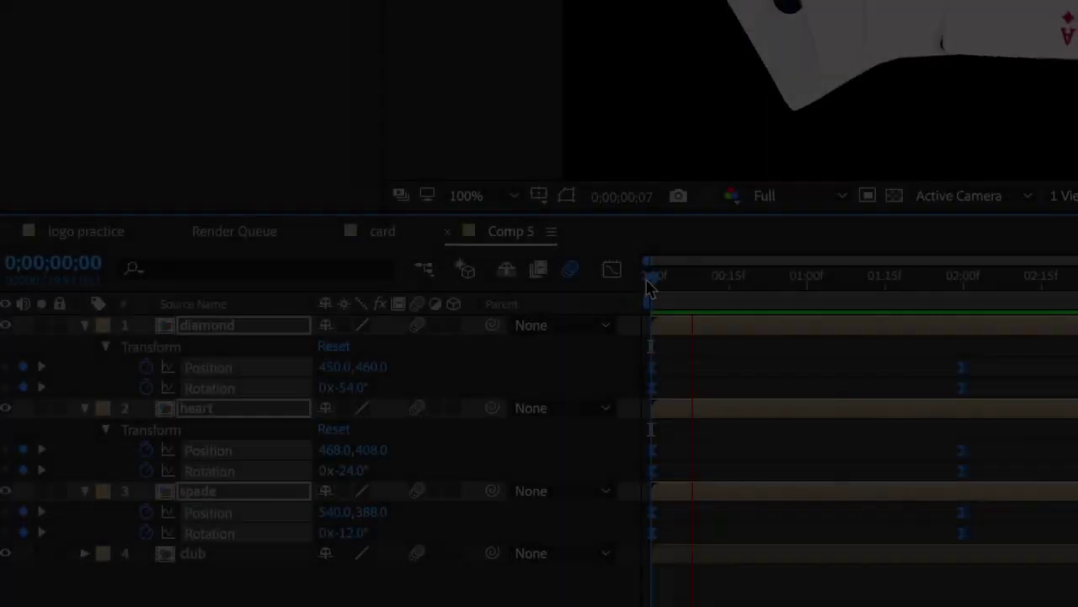
Return to frame 0 and play the finished fan-open animation.
left_click(648, 283)
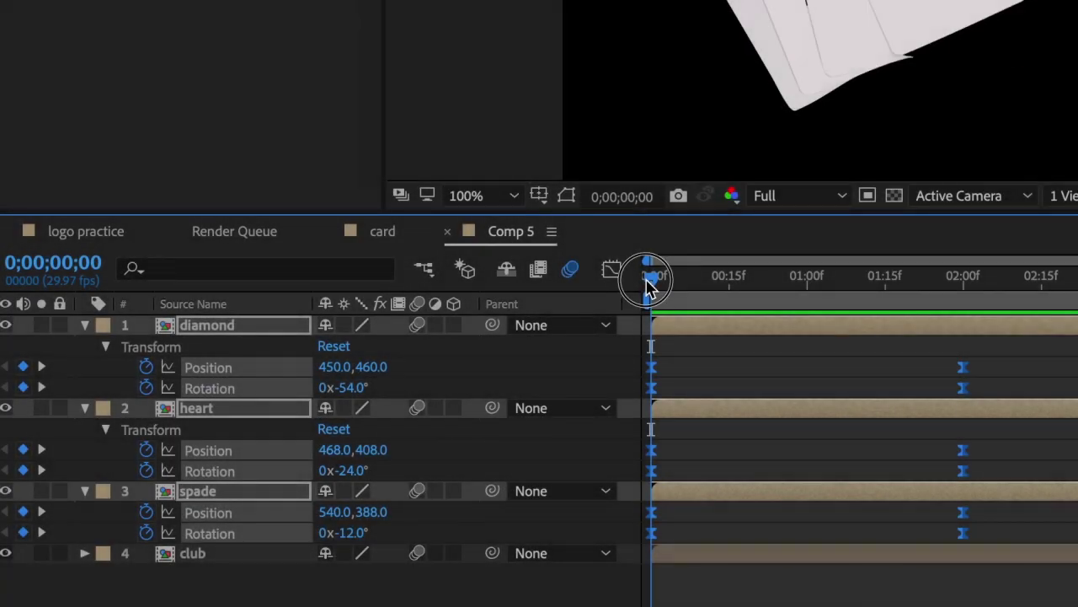
key("space")
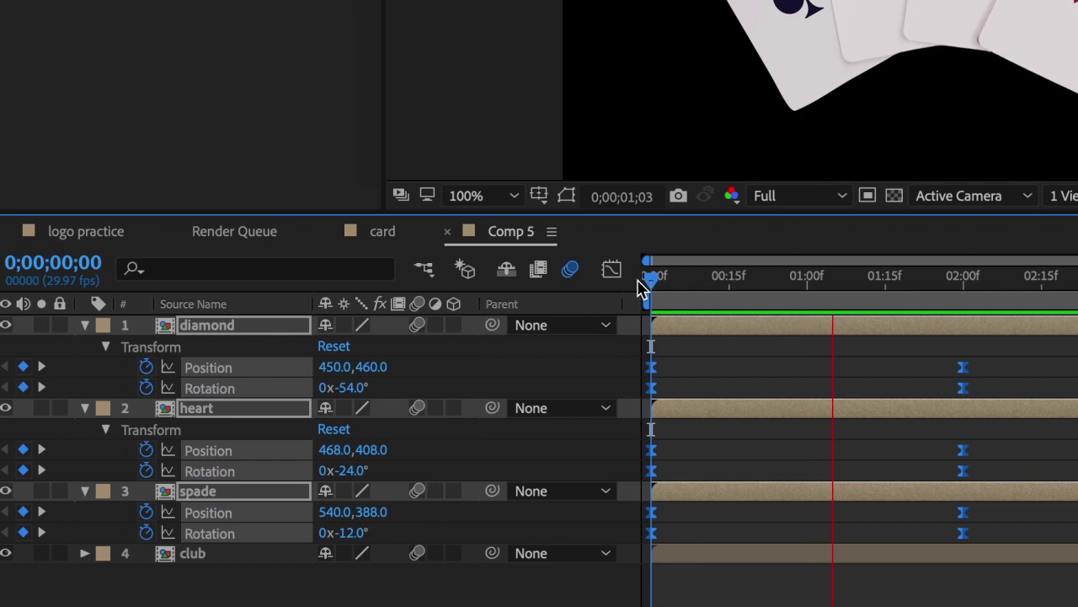